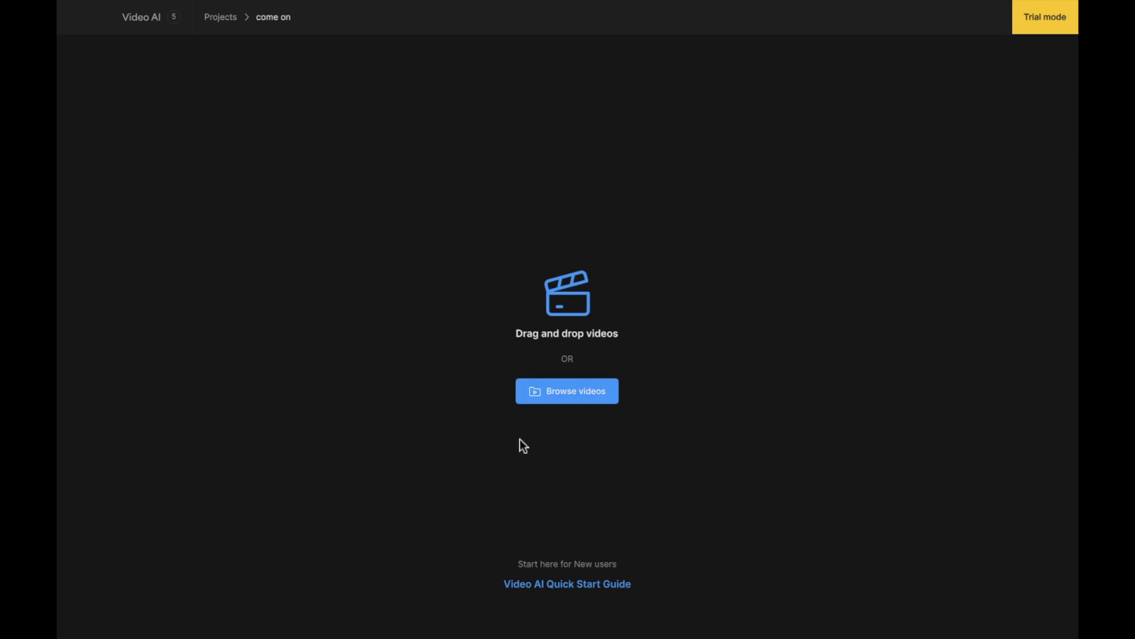
Import IMG_0165.MOV from the Downloads folder into the project
left_click(587, 406)
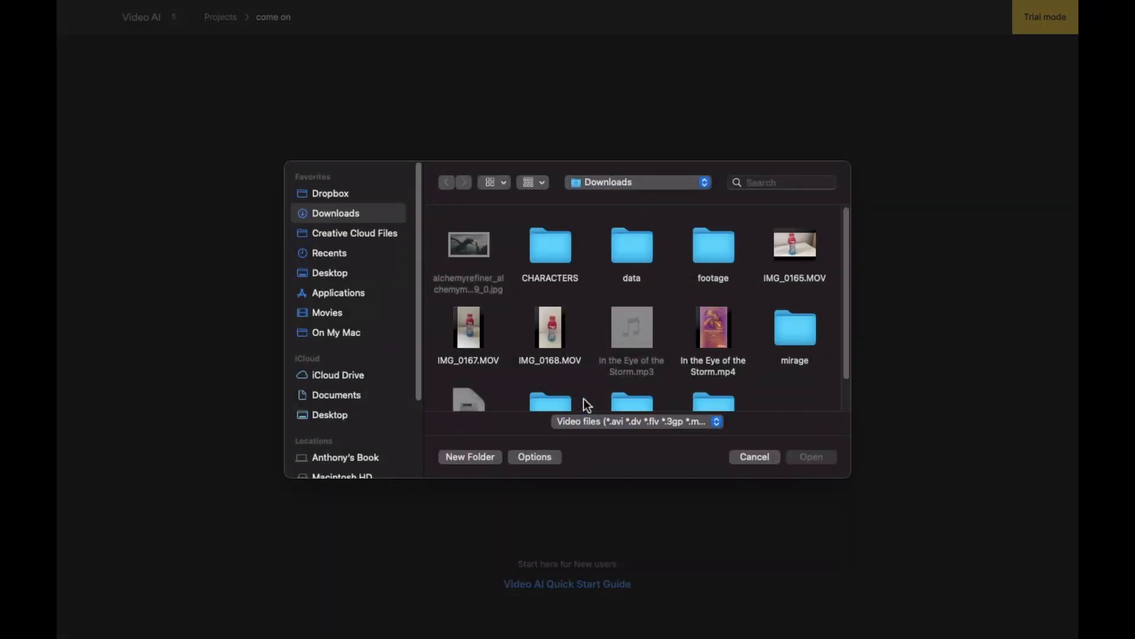
mouse_move(802, 264)
double_click(784, 257)
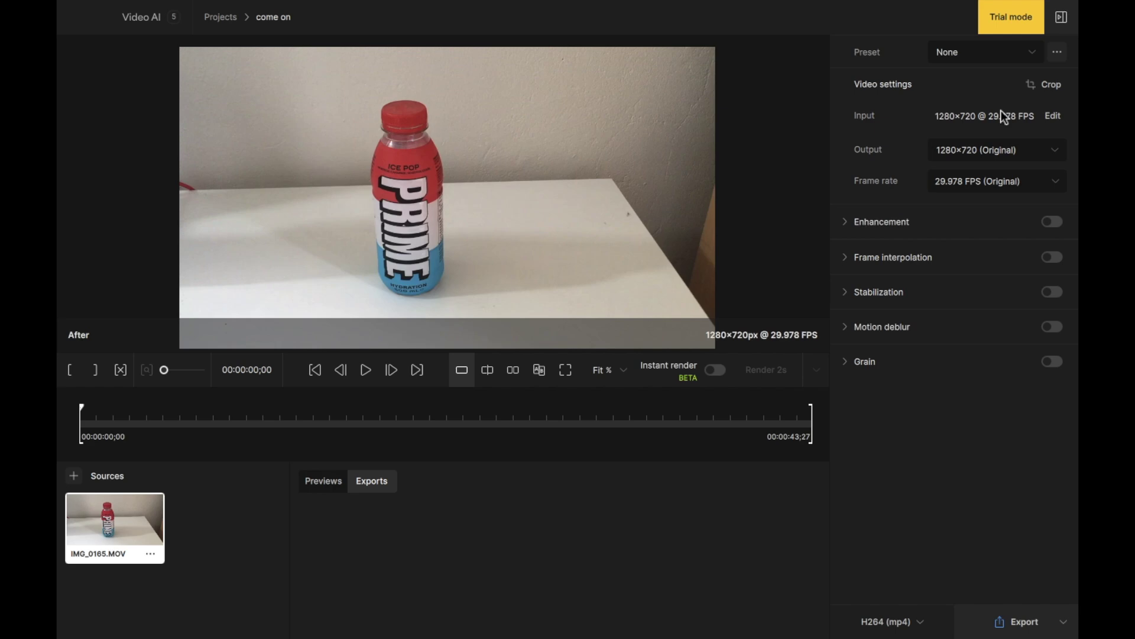
Enable Enhancement with Progressive video type and the Proteus - Enhance MQ model, then review the parameter choices
mouse_move(855, 223)
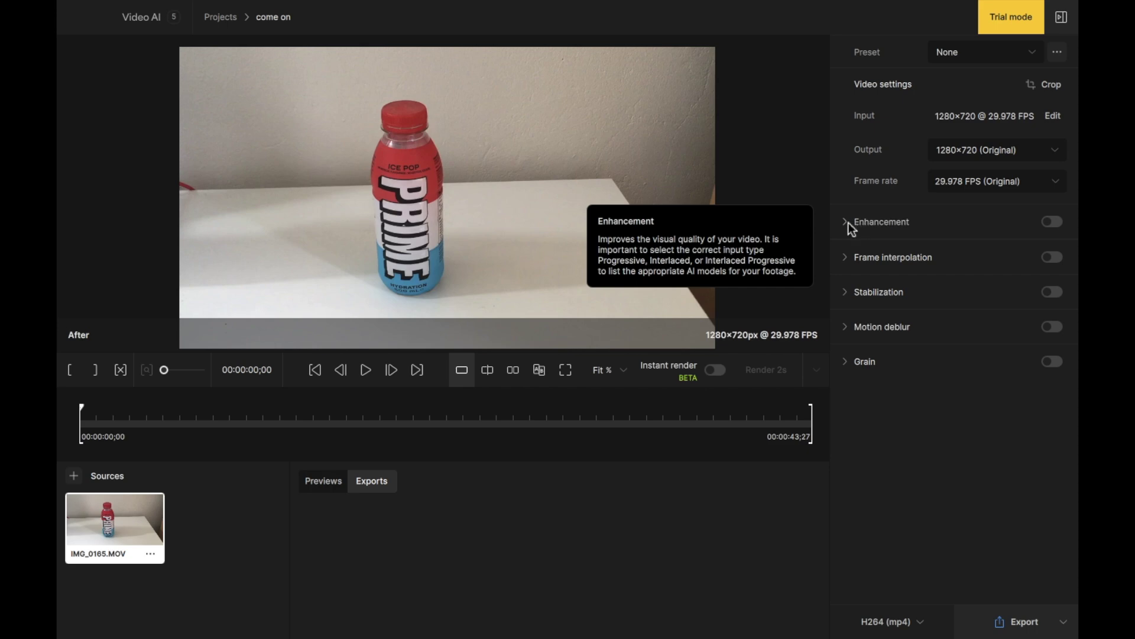
left_click(848, 222)
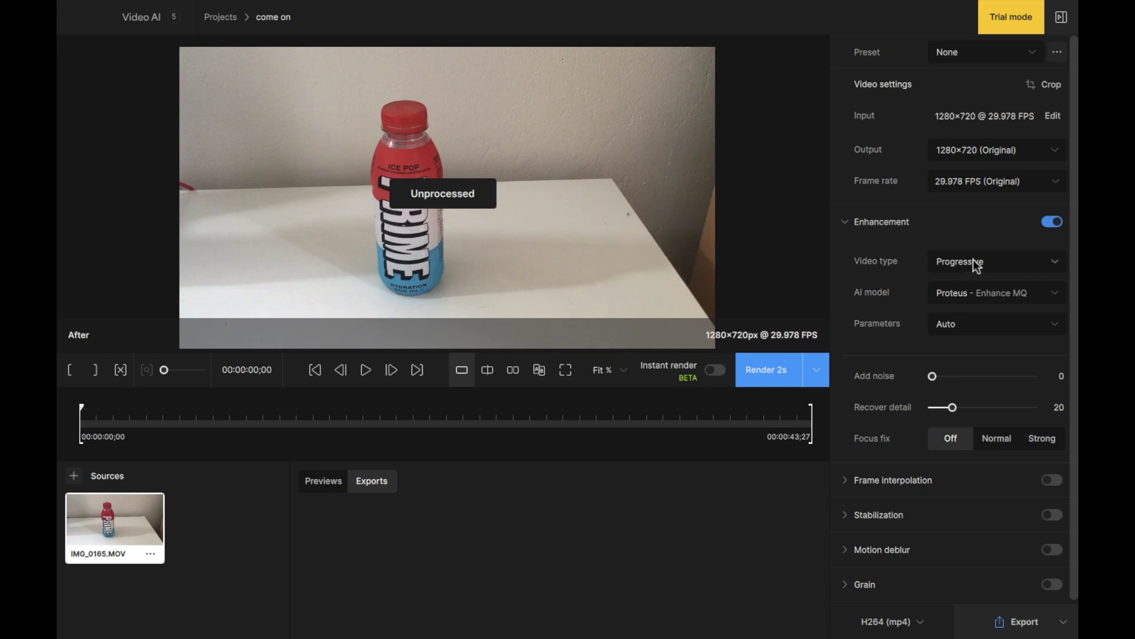
left_click(998, 264)
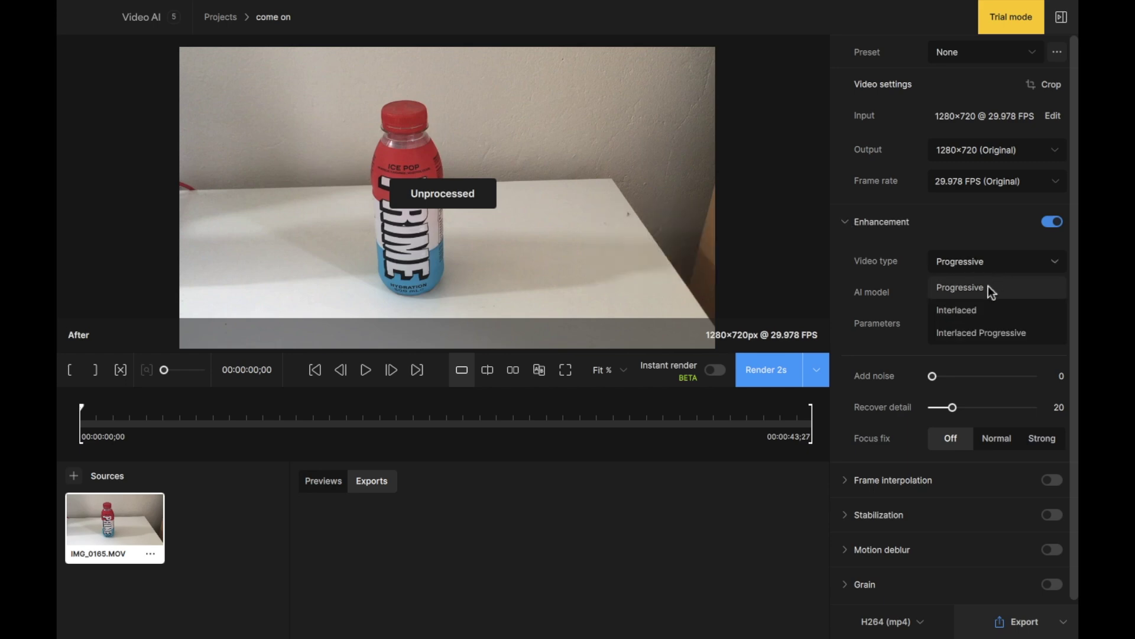
left_click(988, 286)
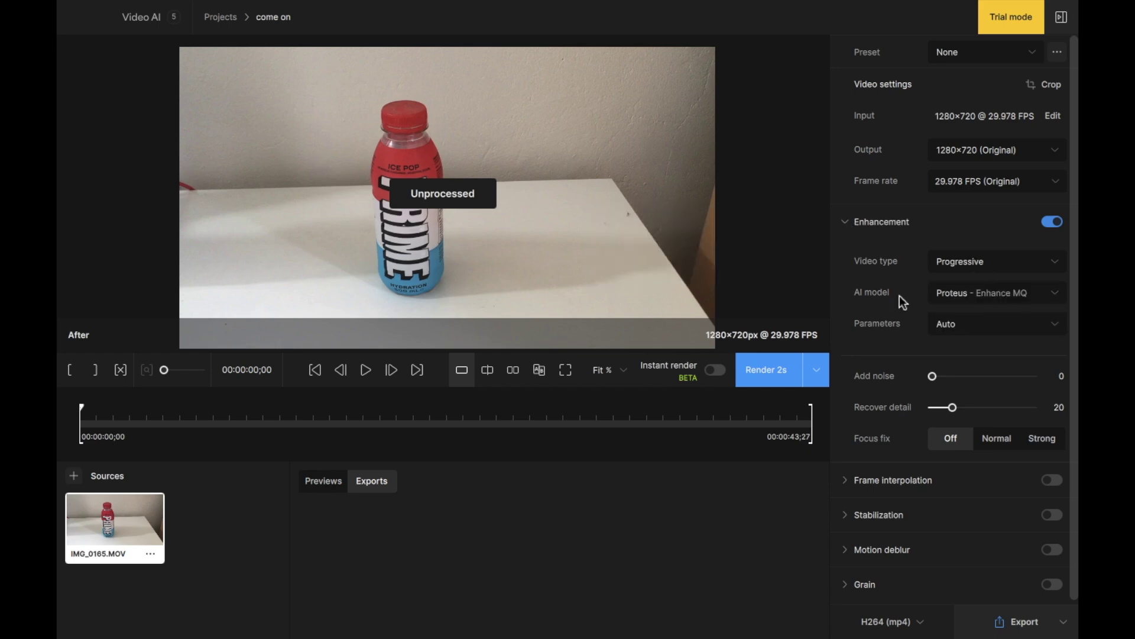
left_click(952, 296)
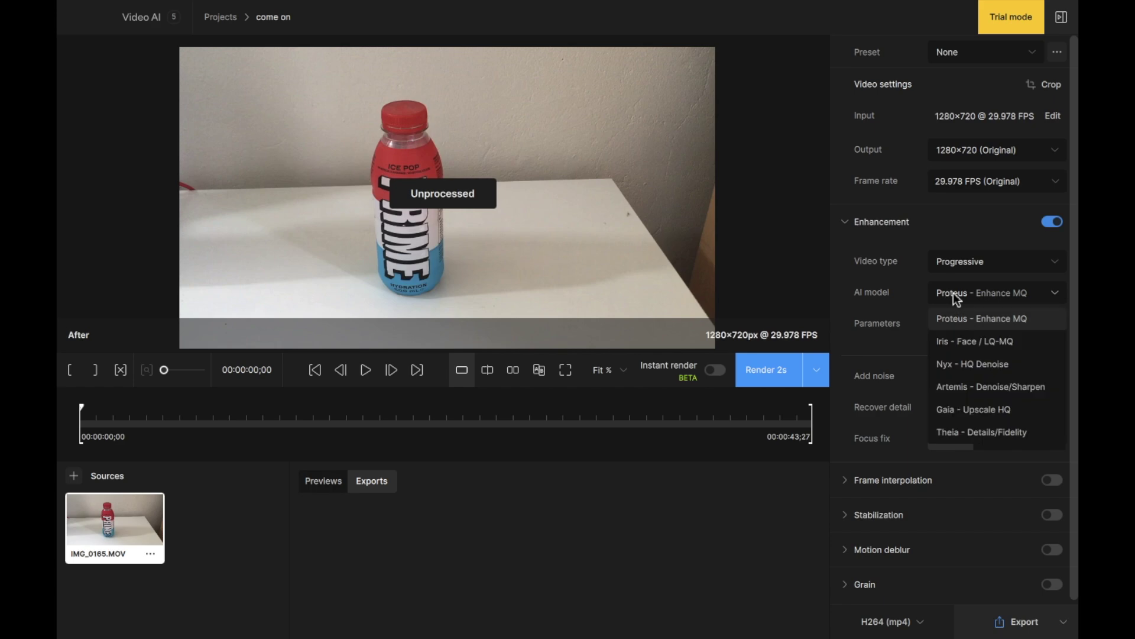
left_click(960, 324)
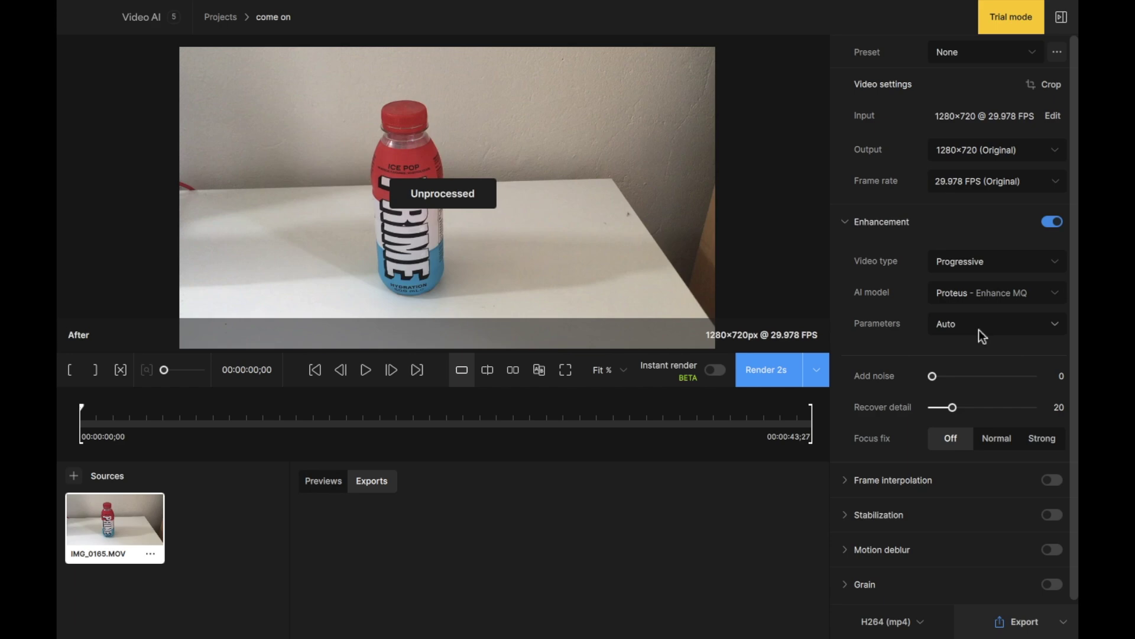
left_click(989, 325)
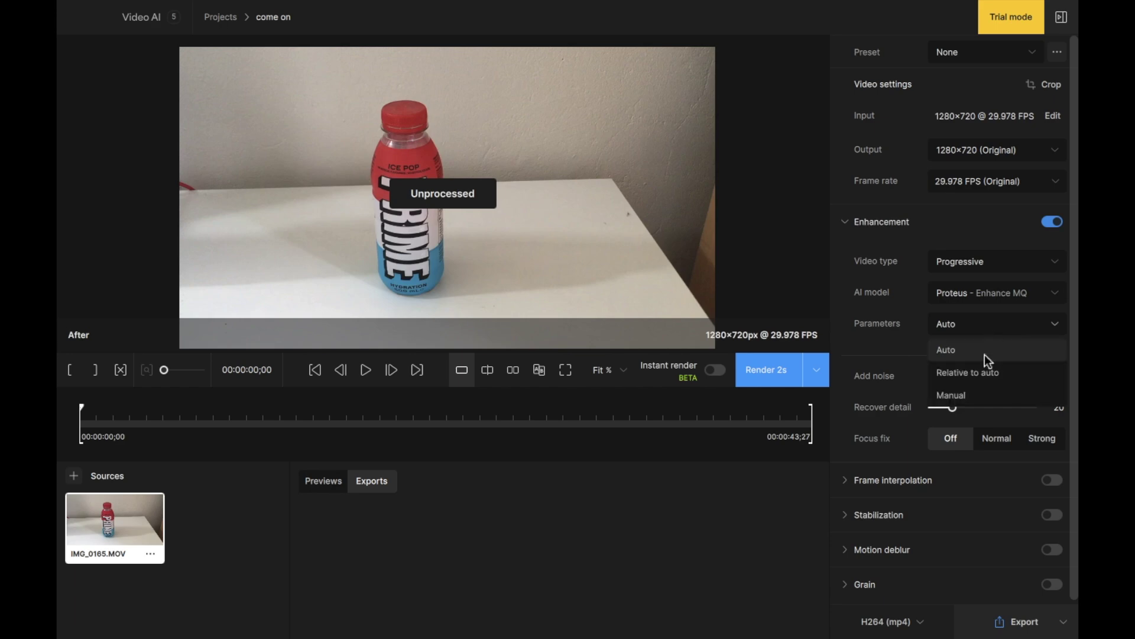
left_click(973, 396)
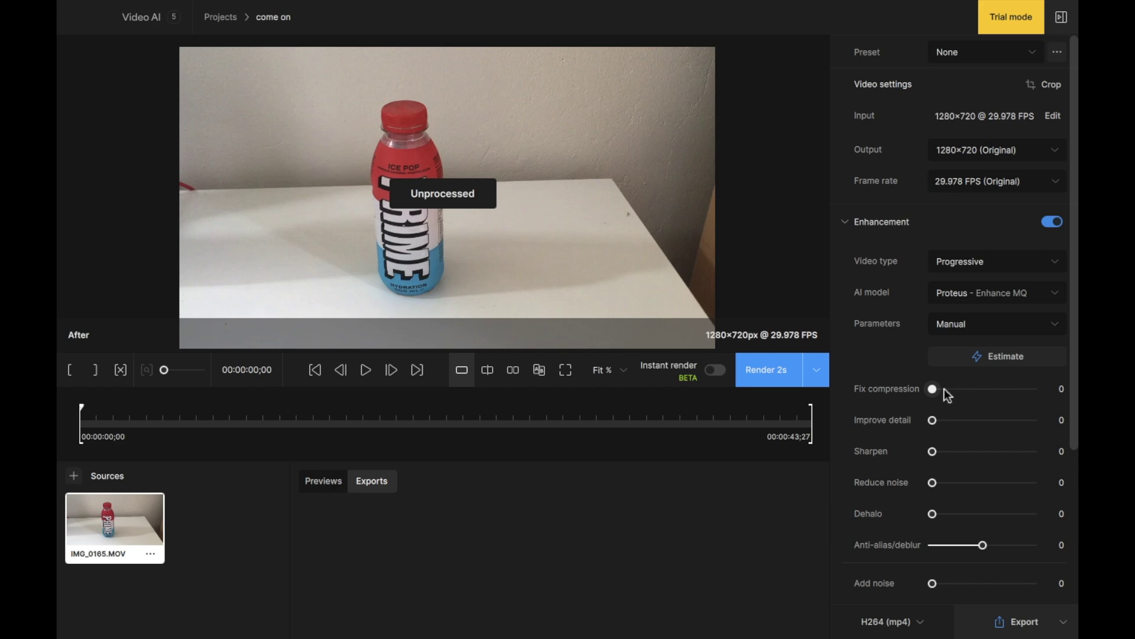
Raise both Fix compression and Improve detail sliders to 50
left_click_drag(957, 389, 983, 389)
left_click_drag(932, 420, 982, 423)
mouse_move(907, 484)
mouse_move(887, 545)
left_click_drag(971, 547, 946, 548)
left_click(1059, 545)
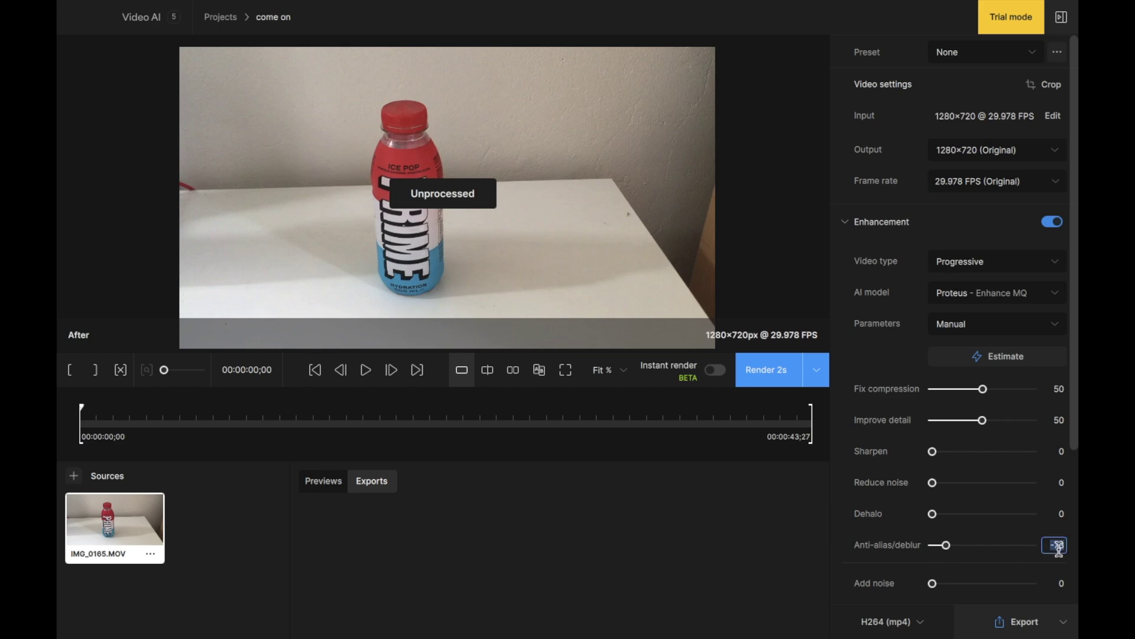
key("BackSpace")
type("0")
scroll(1023, 502, "down", 3)
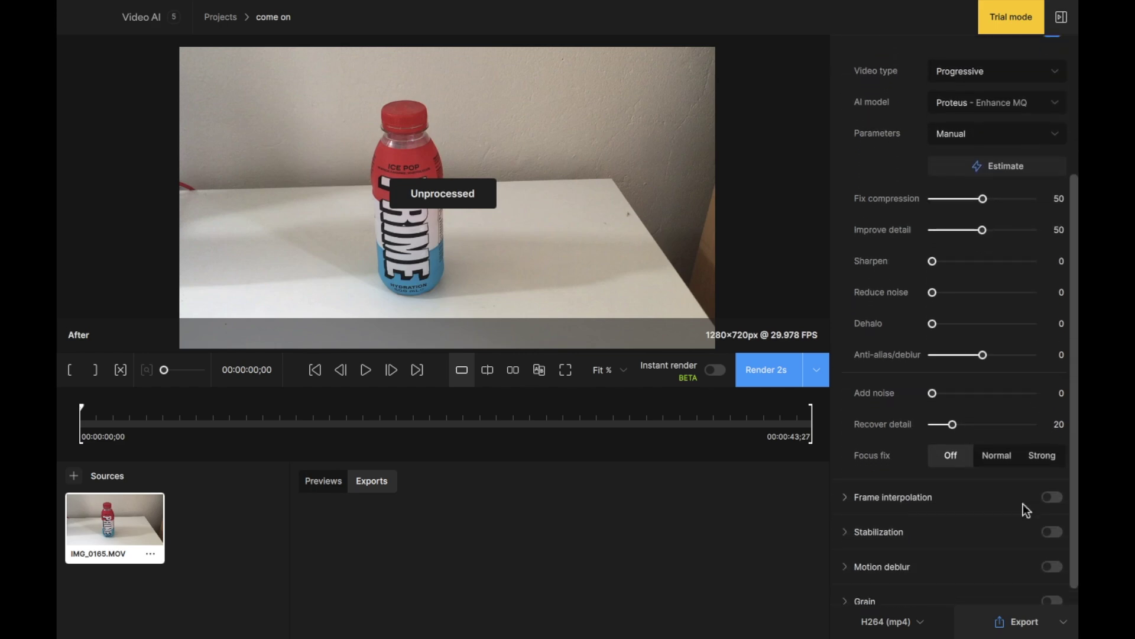
scroll(1002, 376, "down", 1)
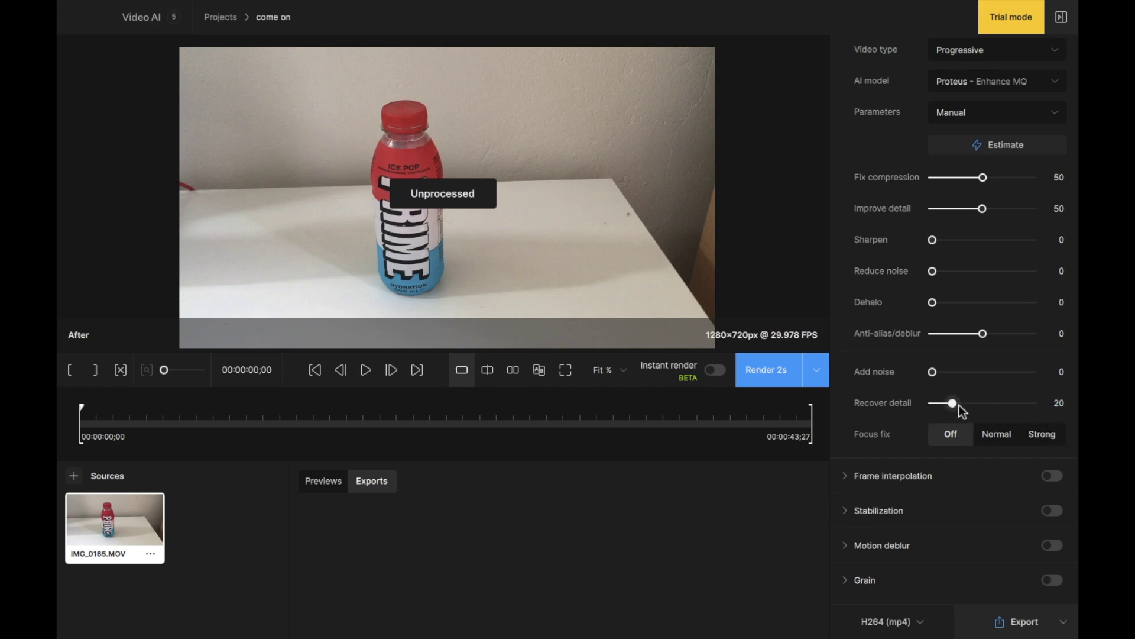
Drag the Recover detail slider from 20 up to 50
left_click_drag(959, 404, 983, 406)
Switch on Frame interpolation to show its Apollo model settings
left_click(849, 475)
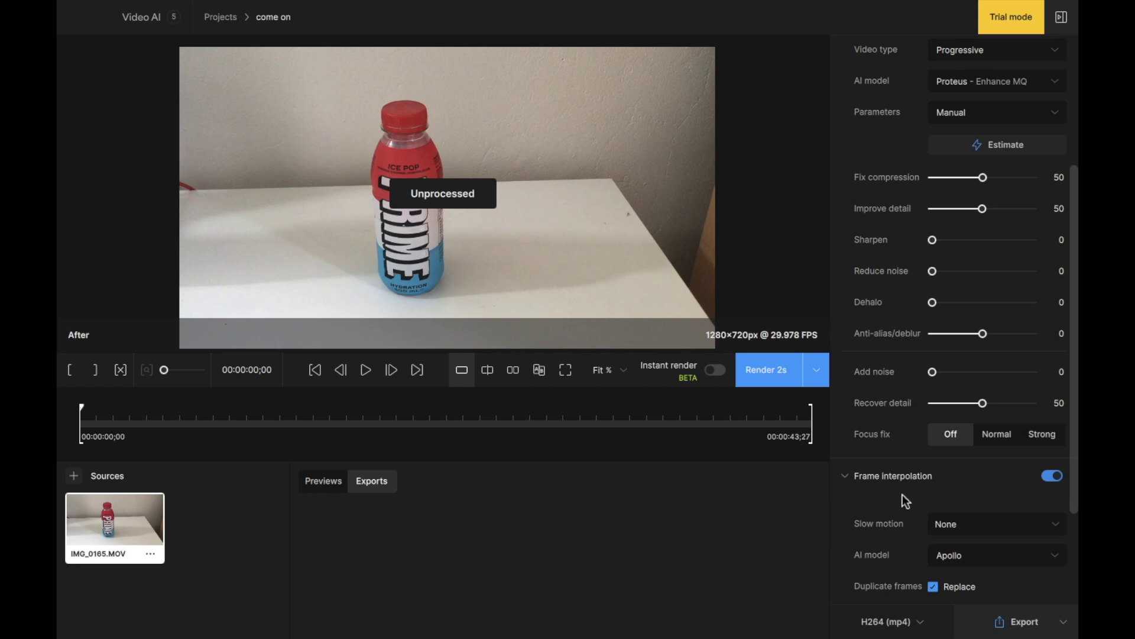
mouse_move(878, 488)
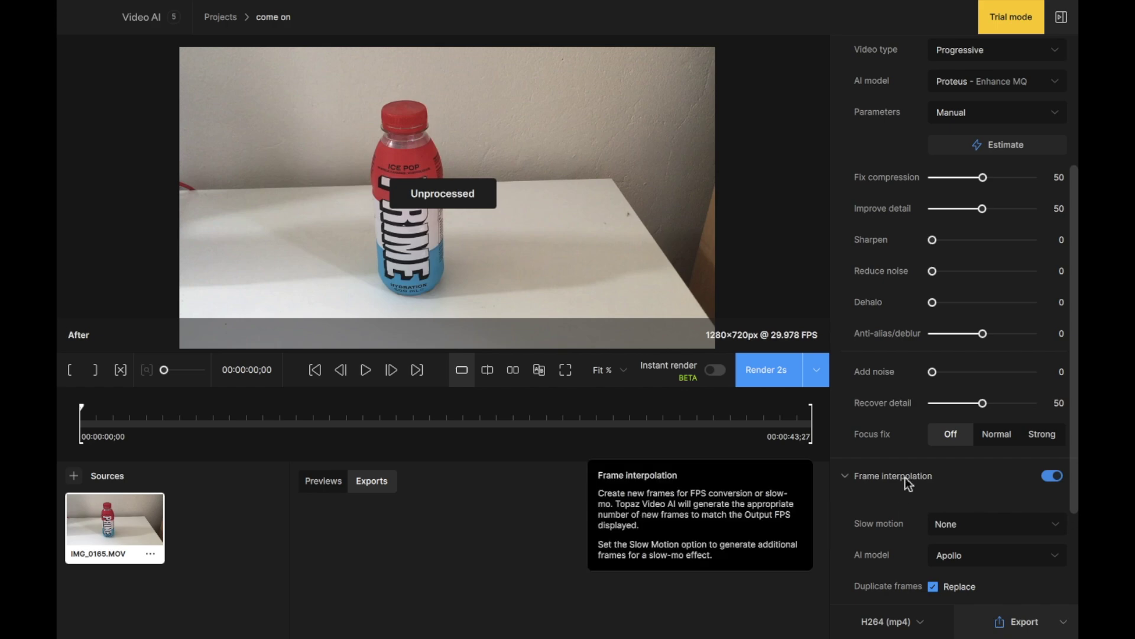
Switch Frame interpolation off, turn Stabilization on and review its method options
left_click(1052, 476)
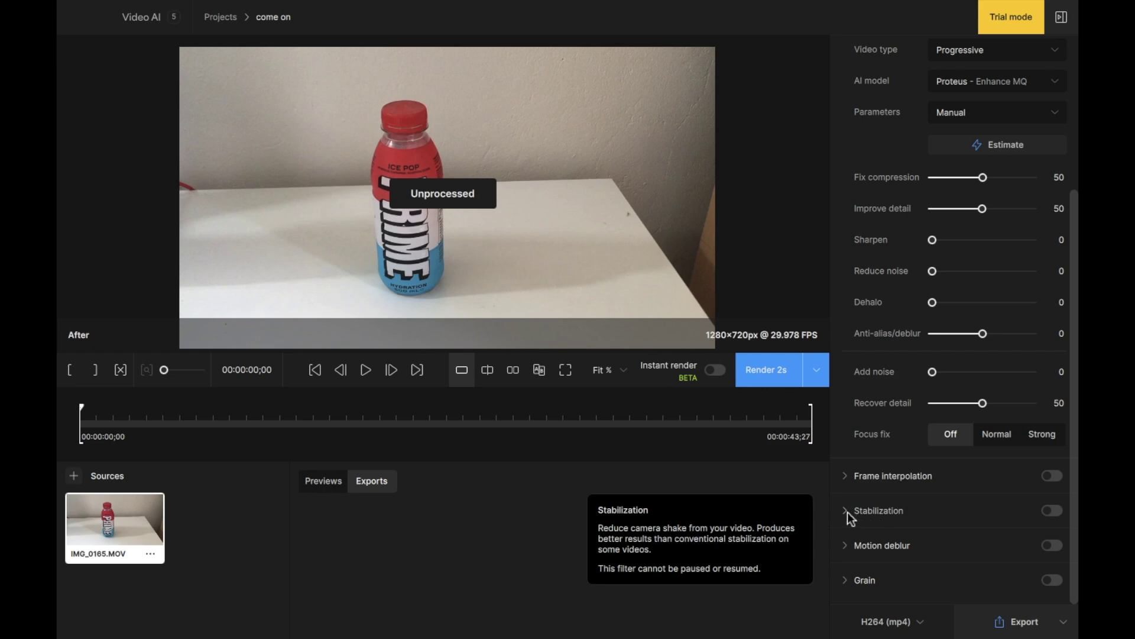
left_click(847, 512)
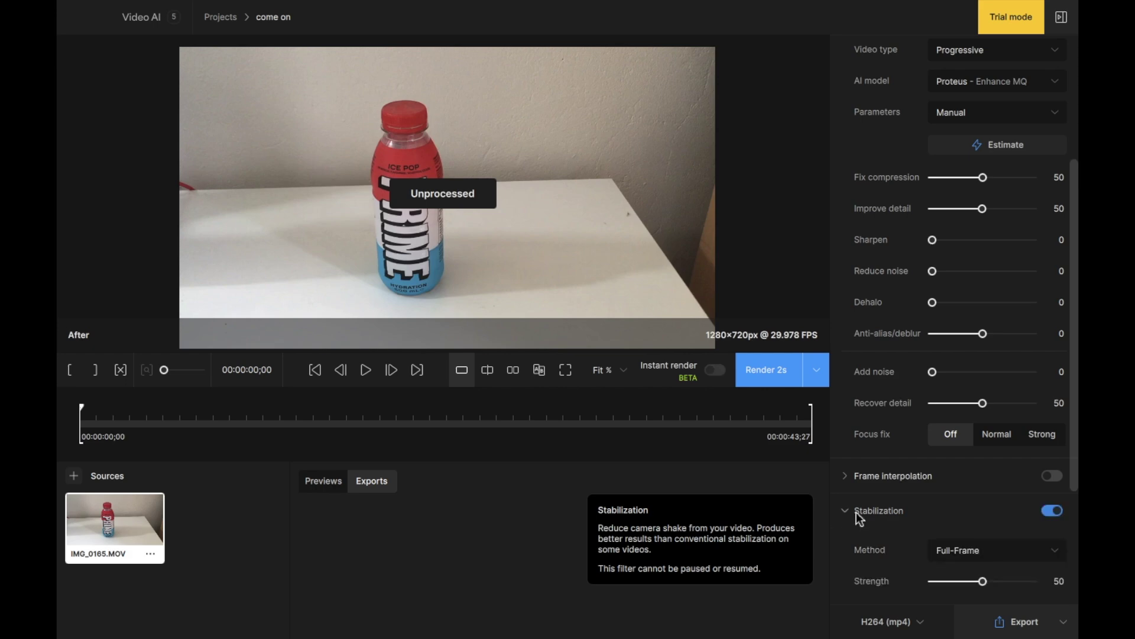
scroll(905, 523, "down", 2)
scroll(904, 522, "down", 1)
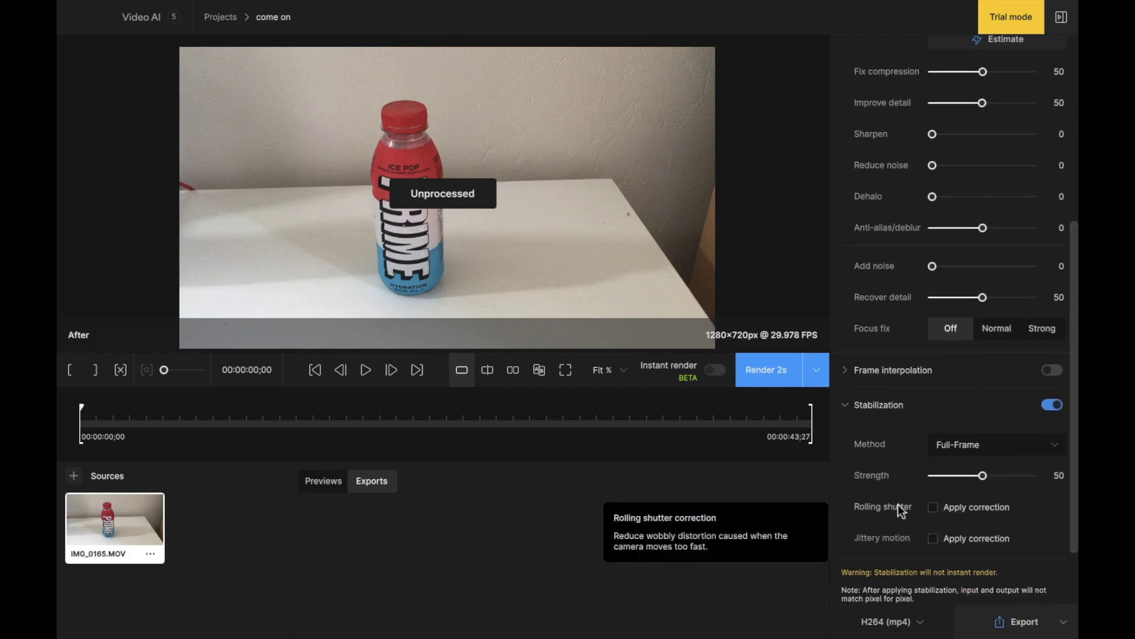
left_click(973, 446)
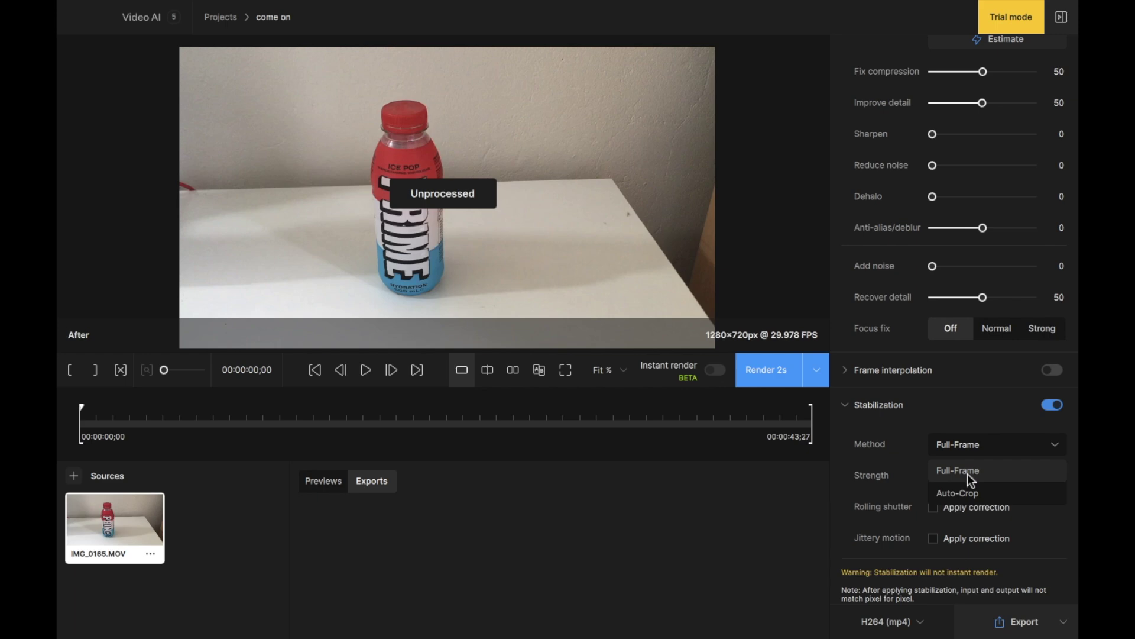
Keep Full-Frame as the stabilization method and scroll past the remaining stabilization options
left_click(967, 474)
mouse_move(900, 537)
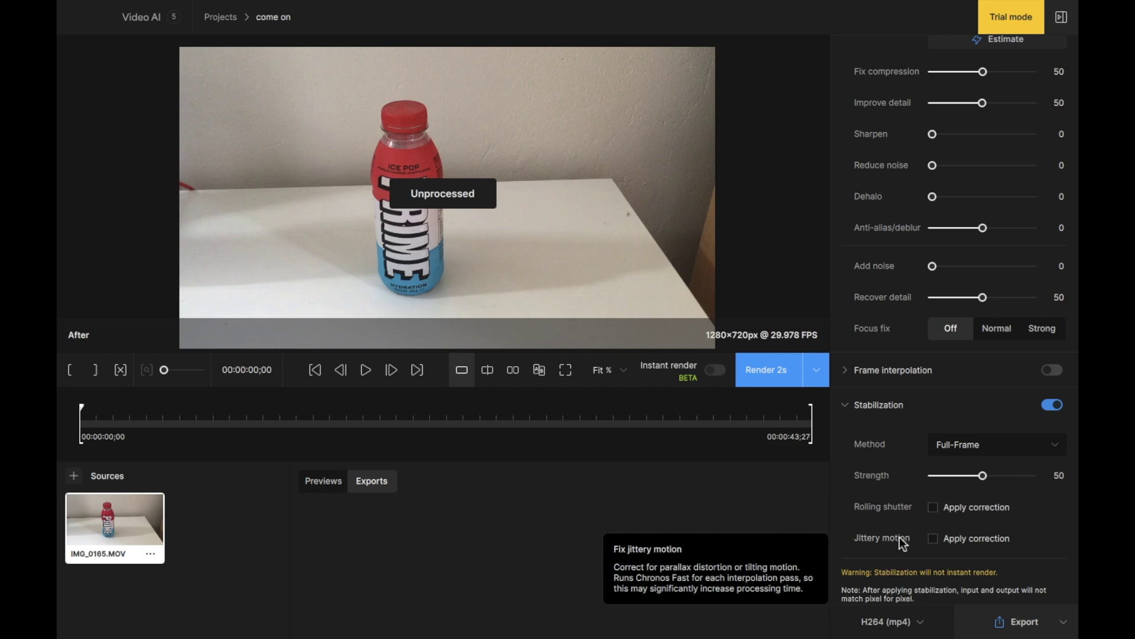
scroll(927, 506, "down", 3)
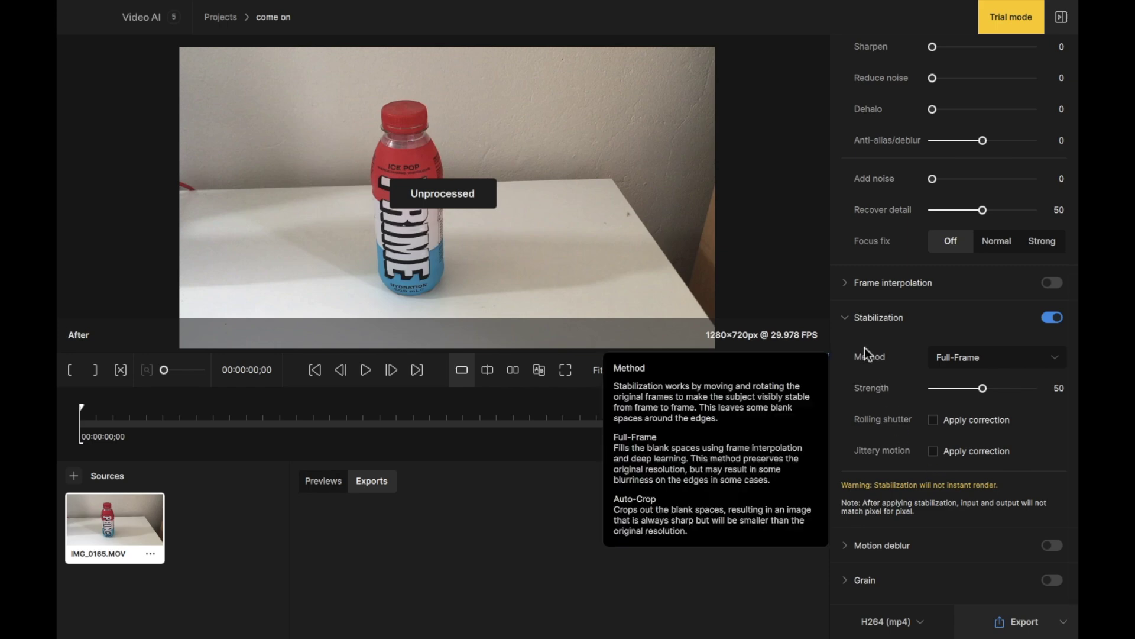
left_click(847, 321)
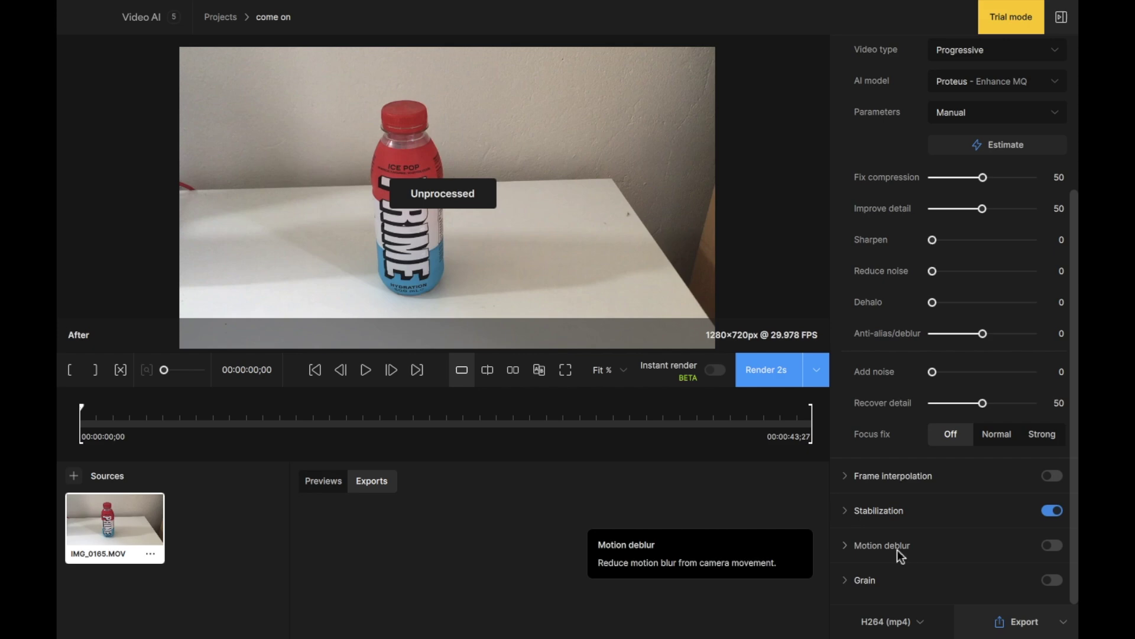
left_click(849, 545)
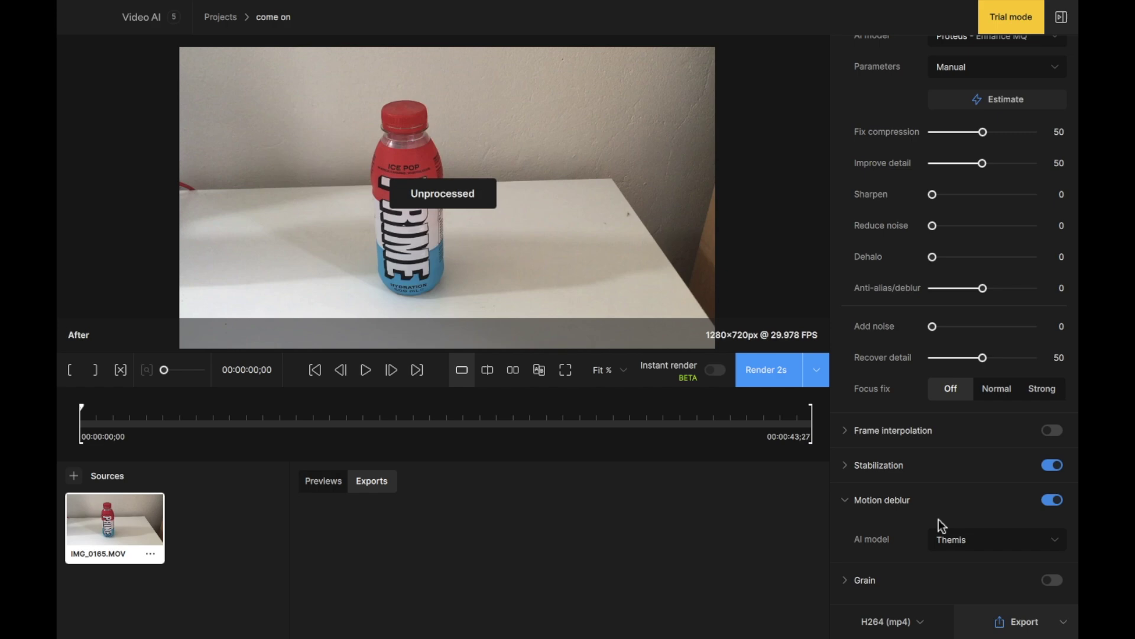
left_click(1052, 499)
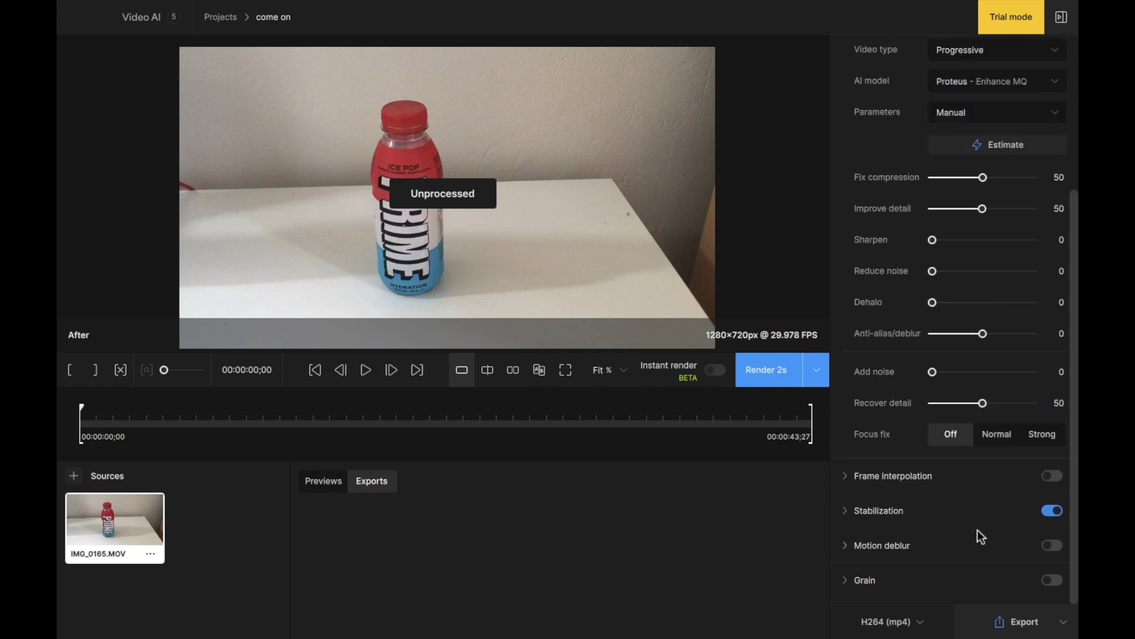
left_click(858, 580)
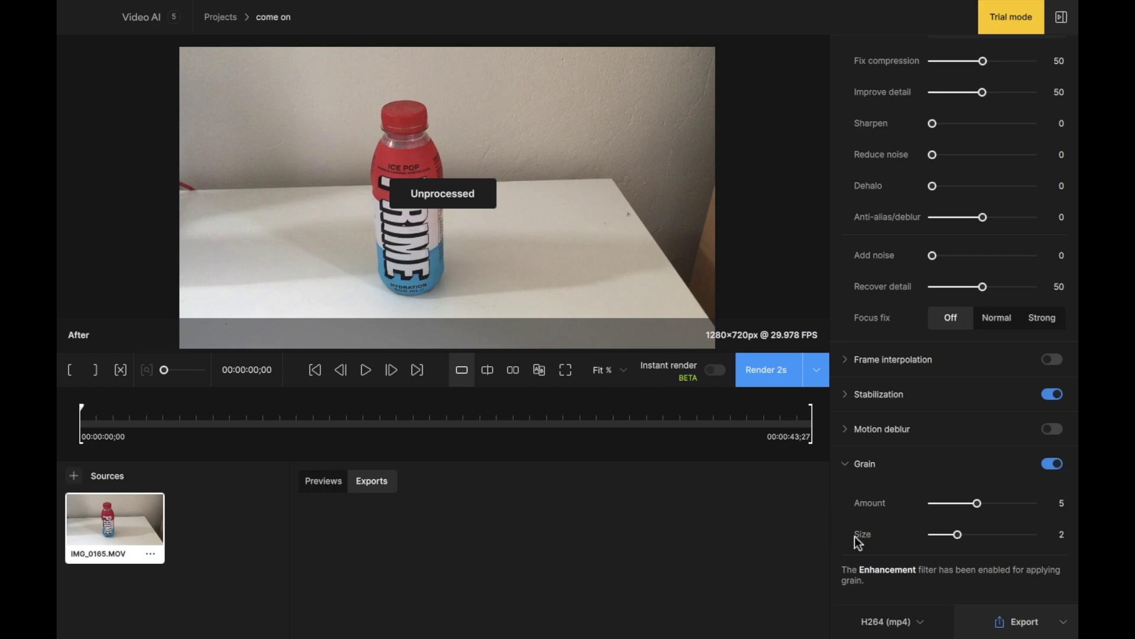
left_click(1052, 463)
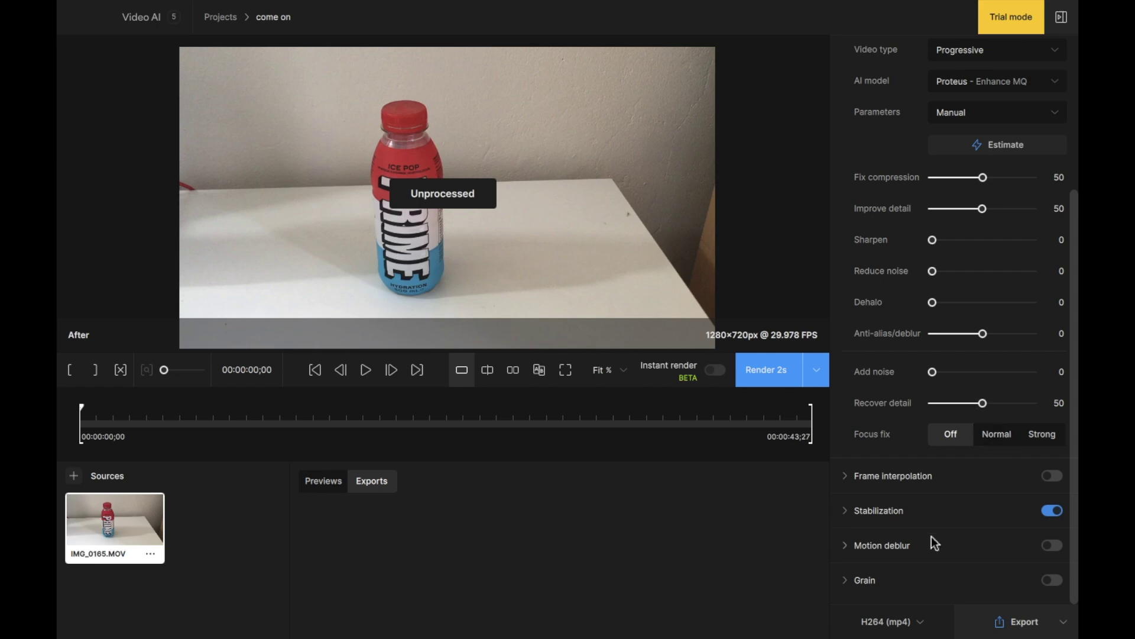
Open Preview & Export Settings from the H264 (mp4) box and keep H264 as the codec
left_click(919, 625)
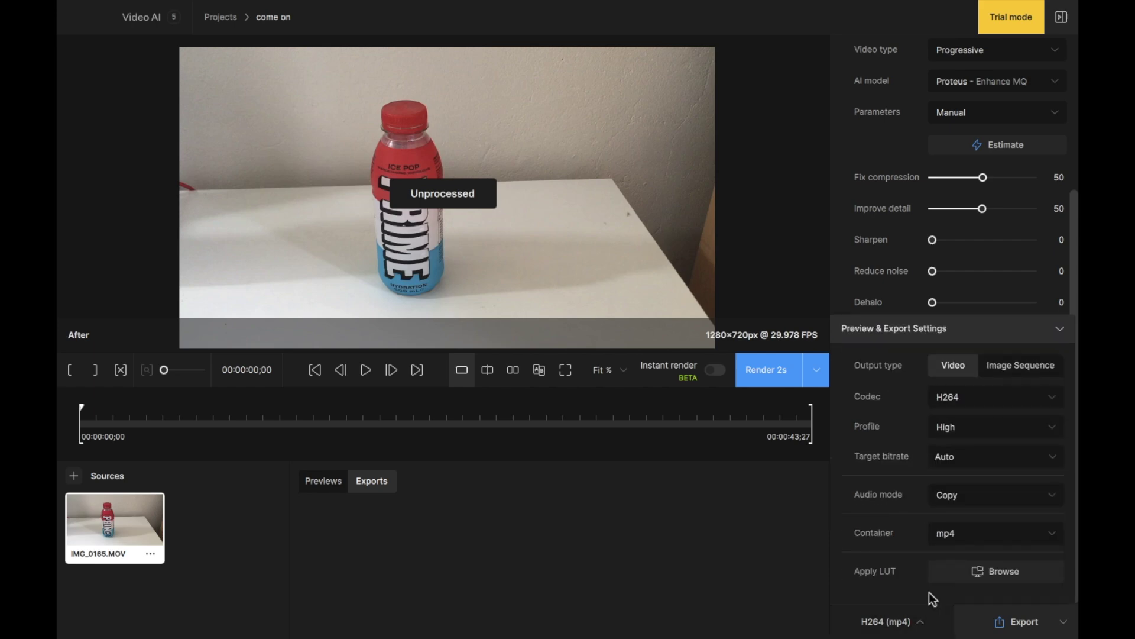
left_click(1011, 403)
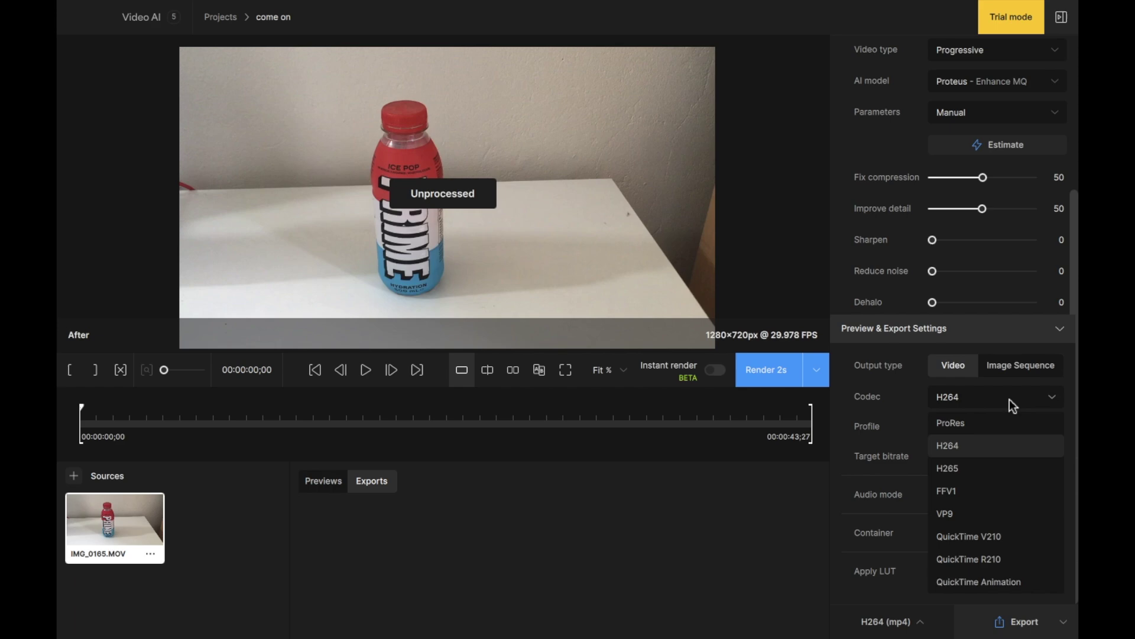
left_click(979, 451)
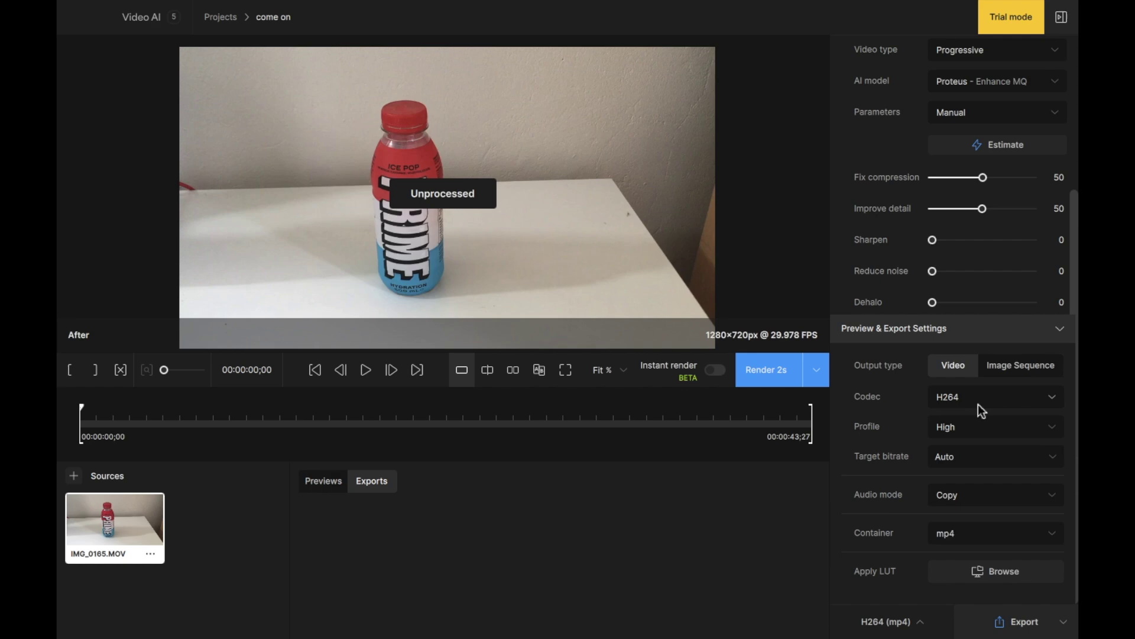
Keep the High profile, set target bitrate to 180 Mb/s and leave audio on Copy
left_click(1003, 428)
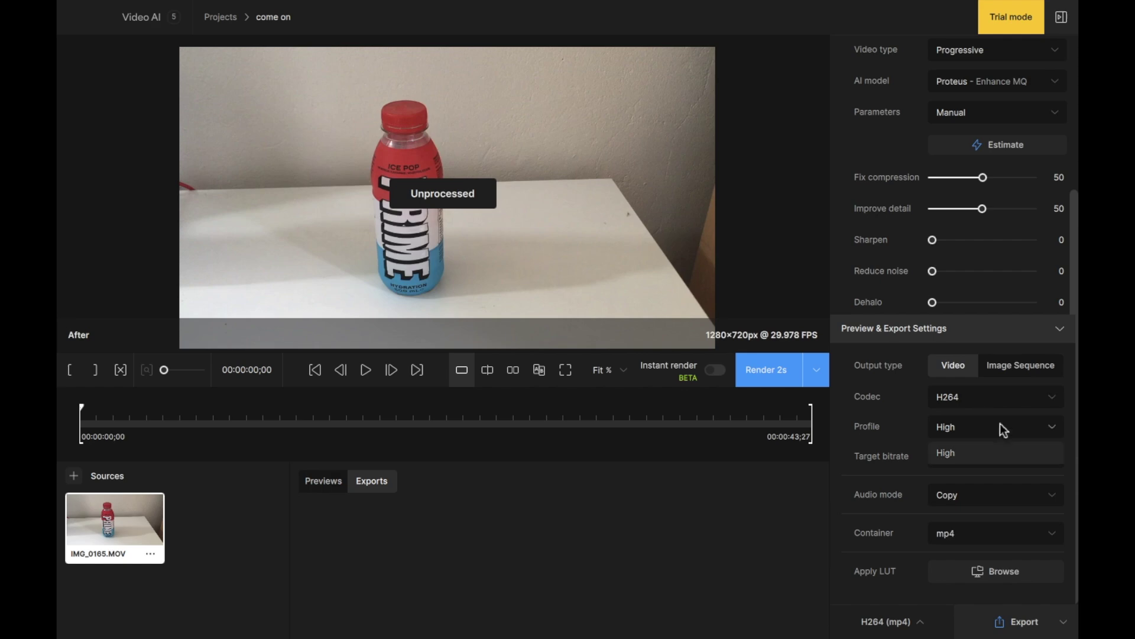
left_click(964, 452)
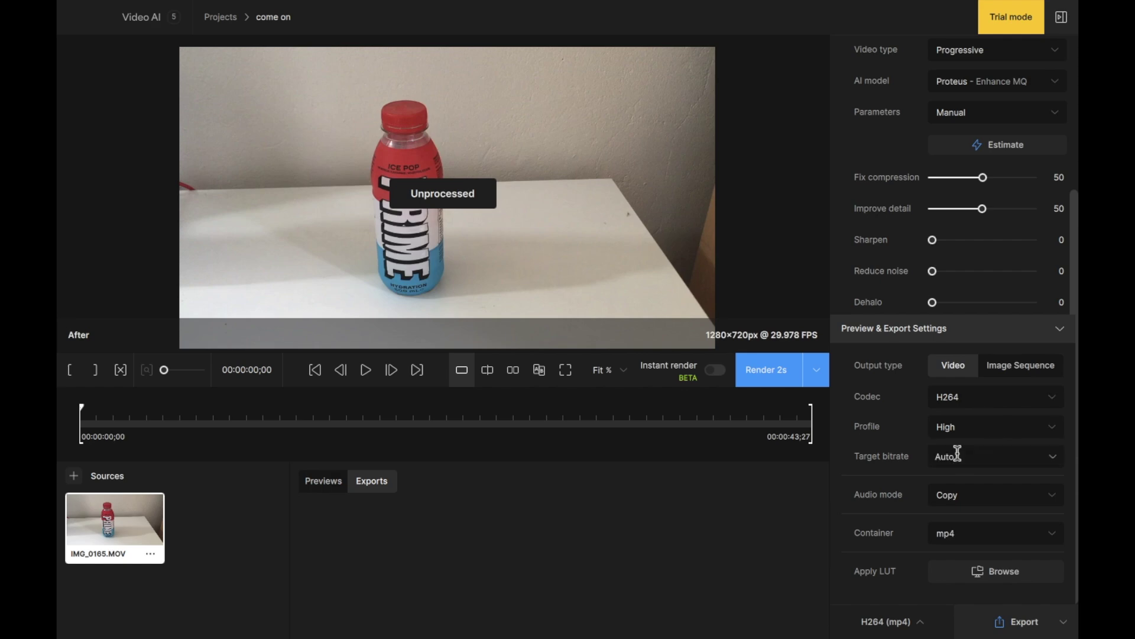
left_click(1048, 460)
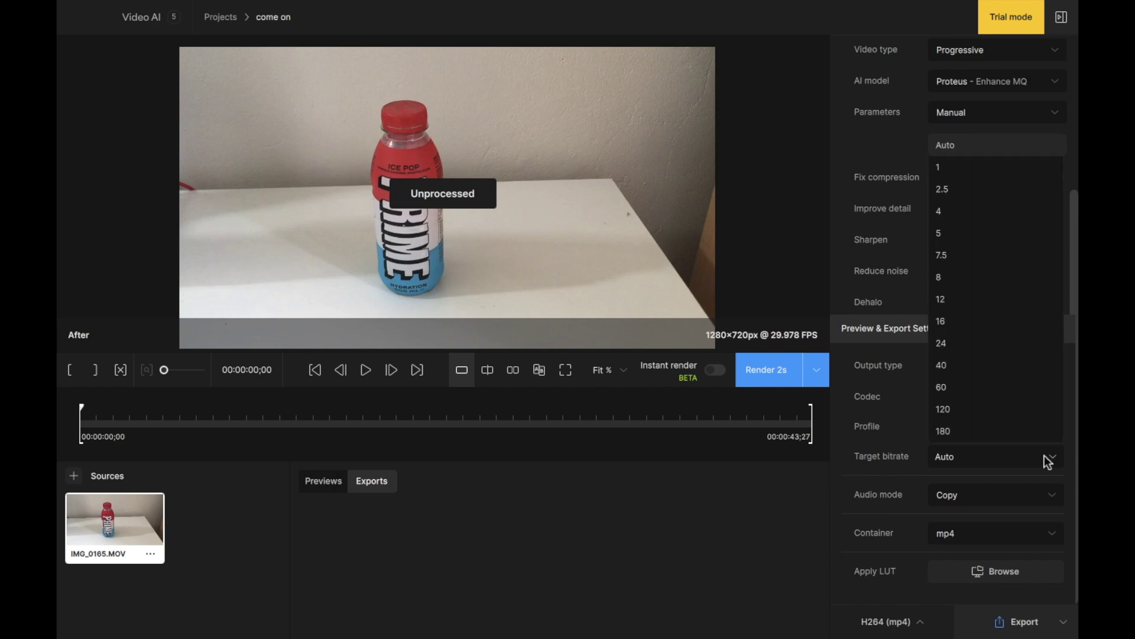
left_click(1012, 435)
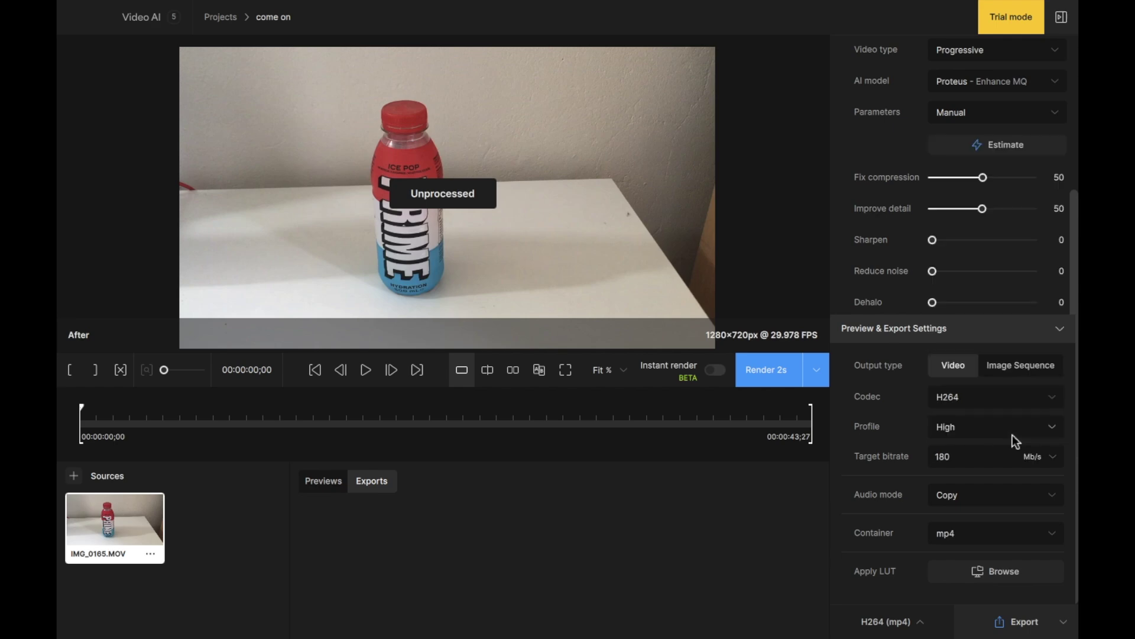
left_click(1035, 499)
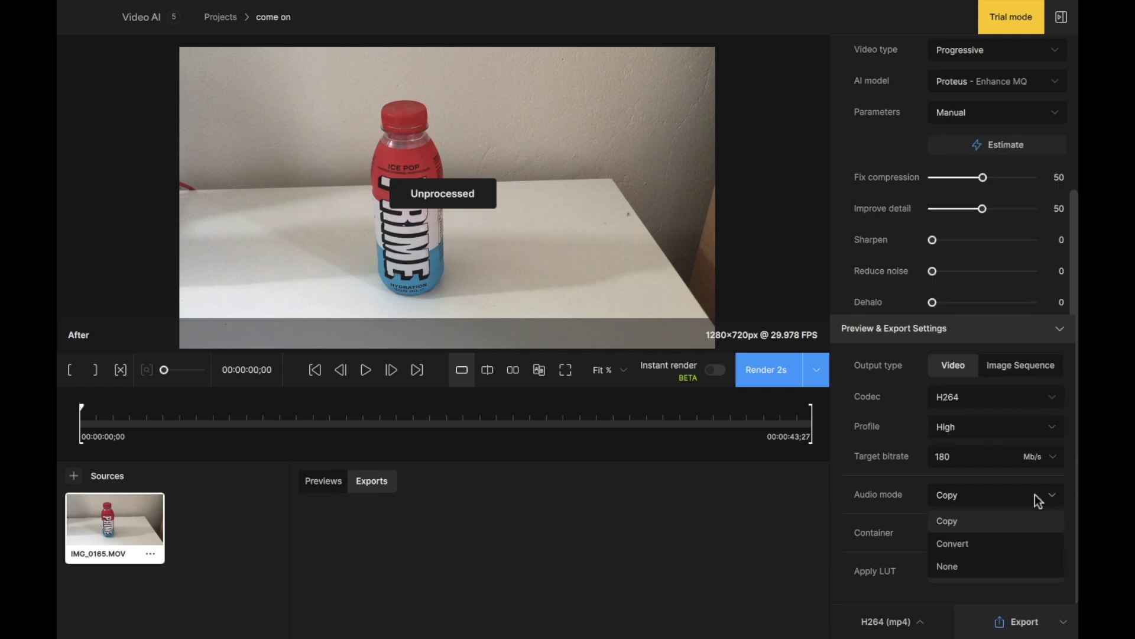
left_click(981, 521)
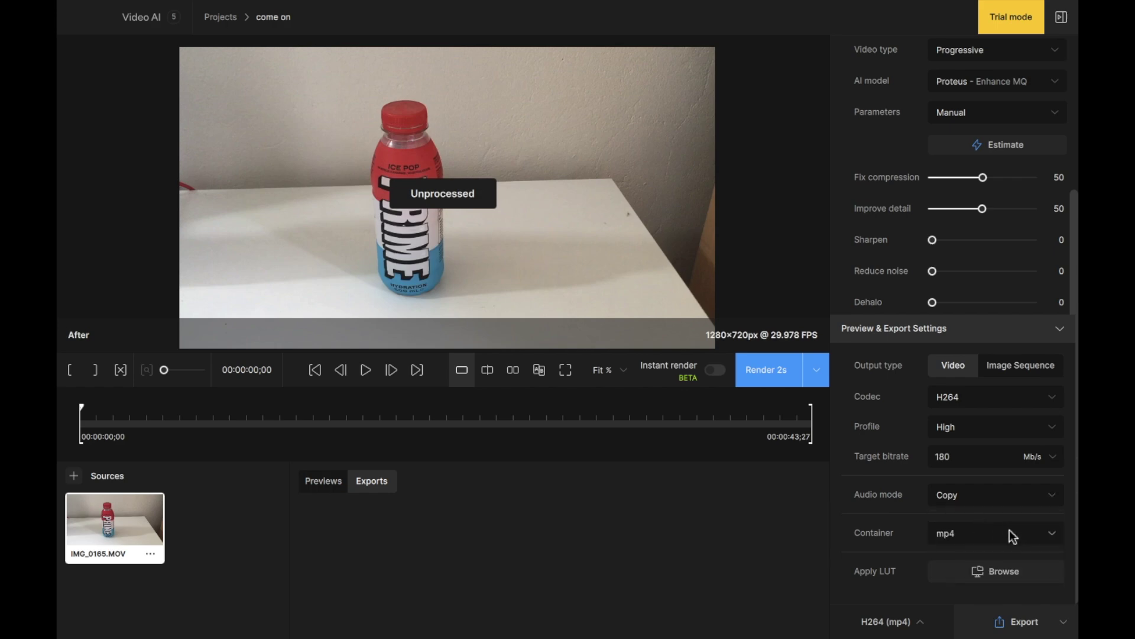
left_click(1010, 535)
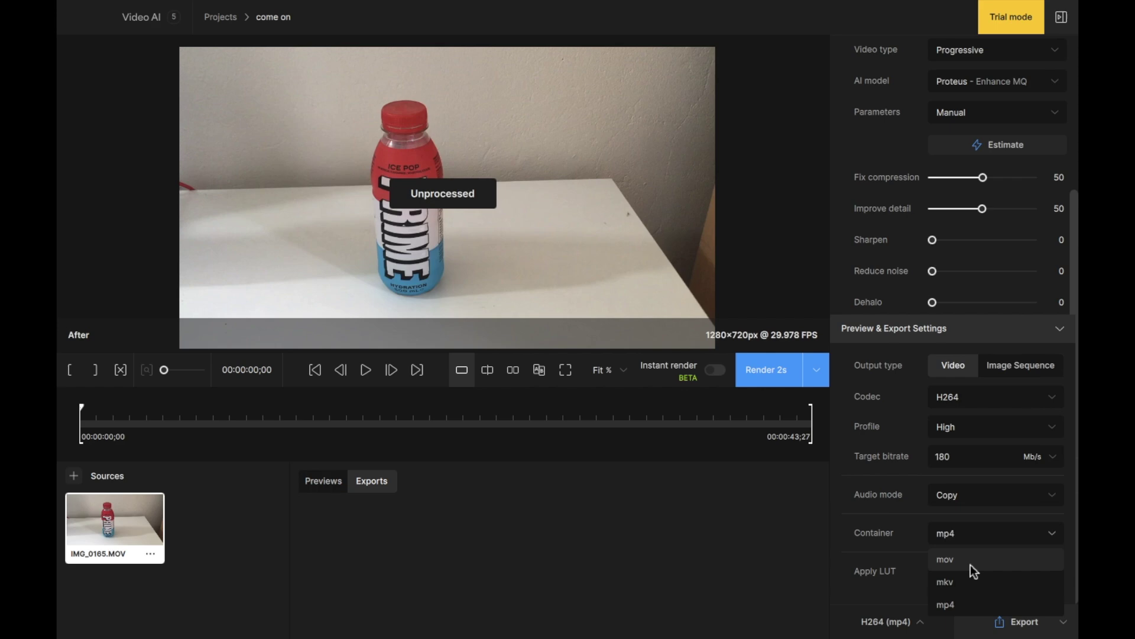
left_click(959, 603)
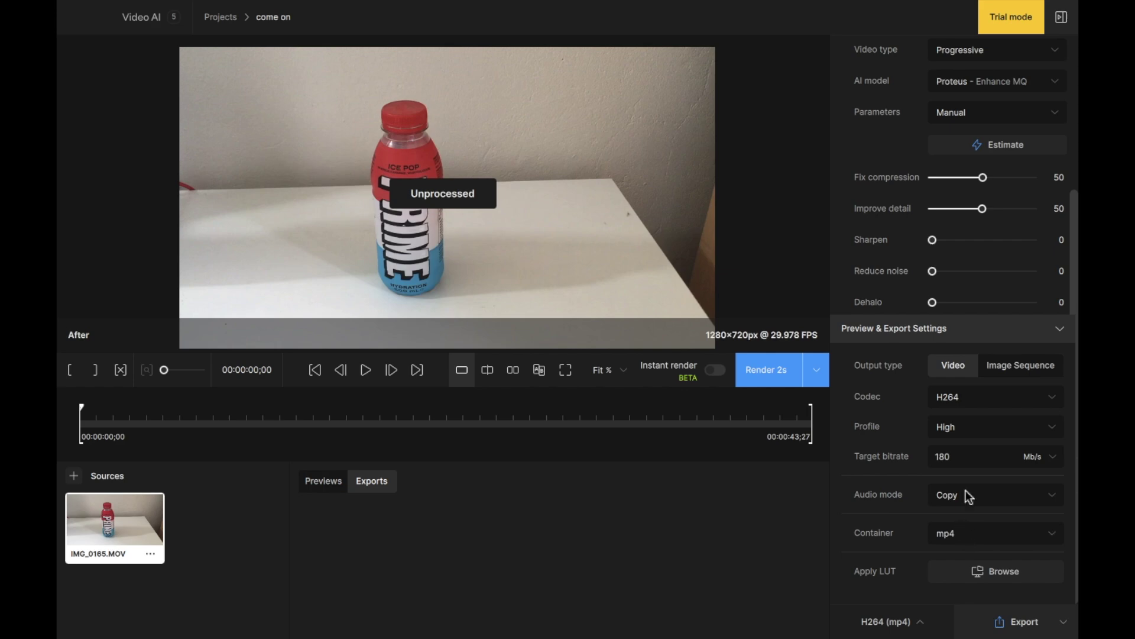
Choose 60 FPS as the output frame rate
scroll(970, 421, "up", 5)
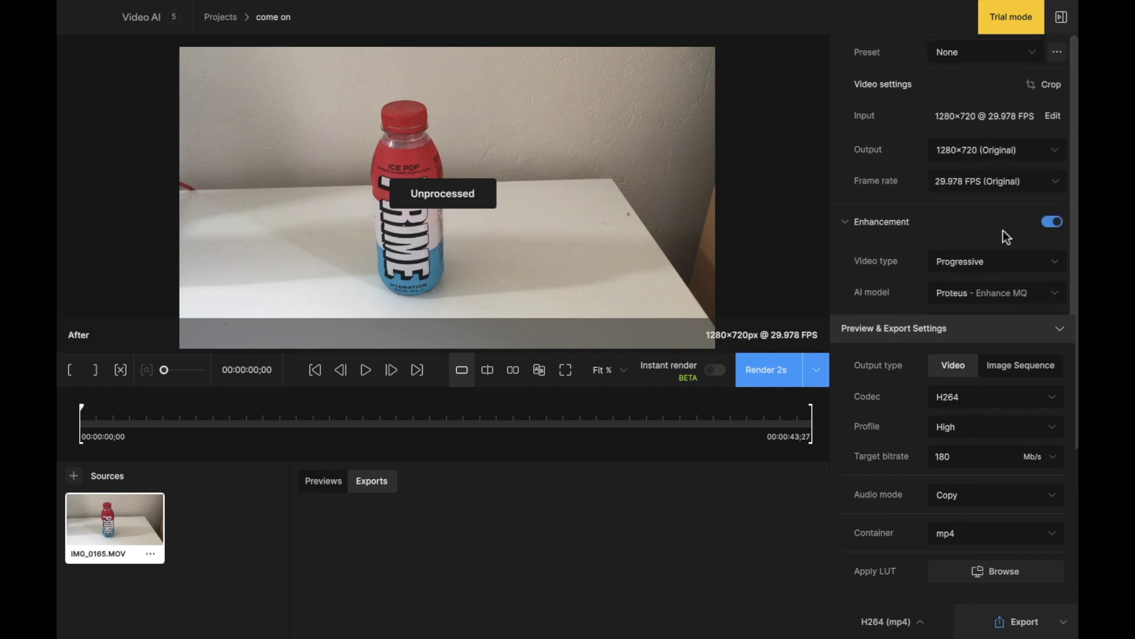
left_click(1054, 185)
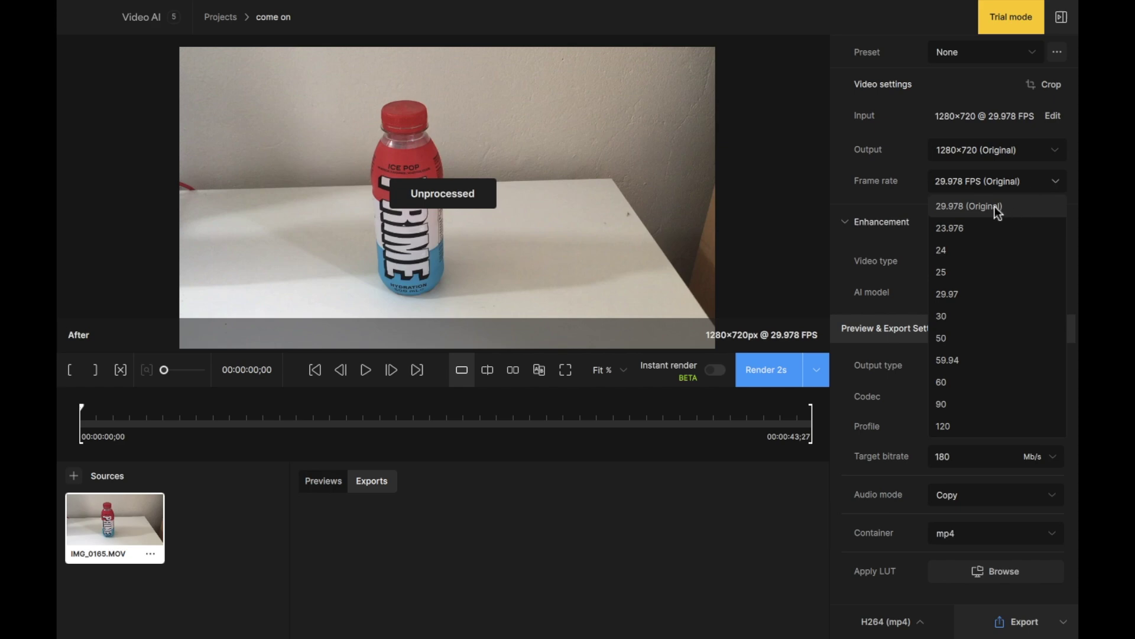
left_click(952, 382)
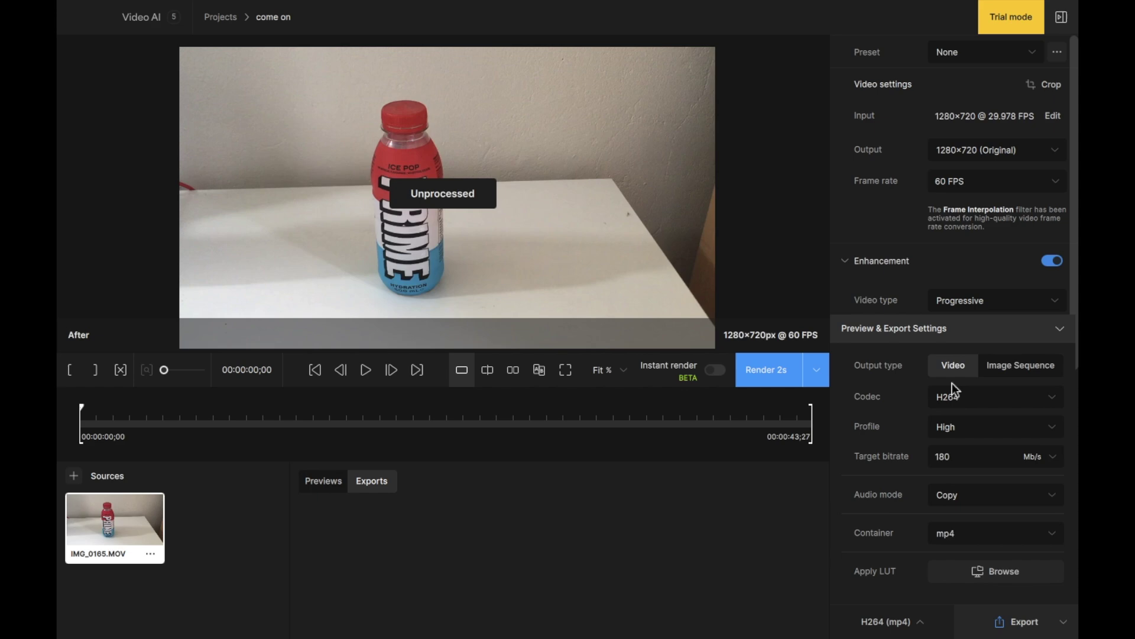
Choose 3840×2160 (4K) from the Output resolution list under Video settings
left_click(1021, 149)
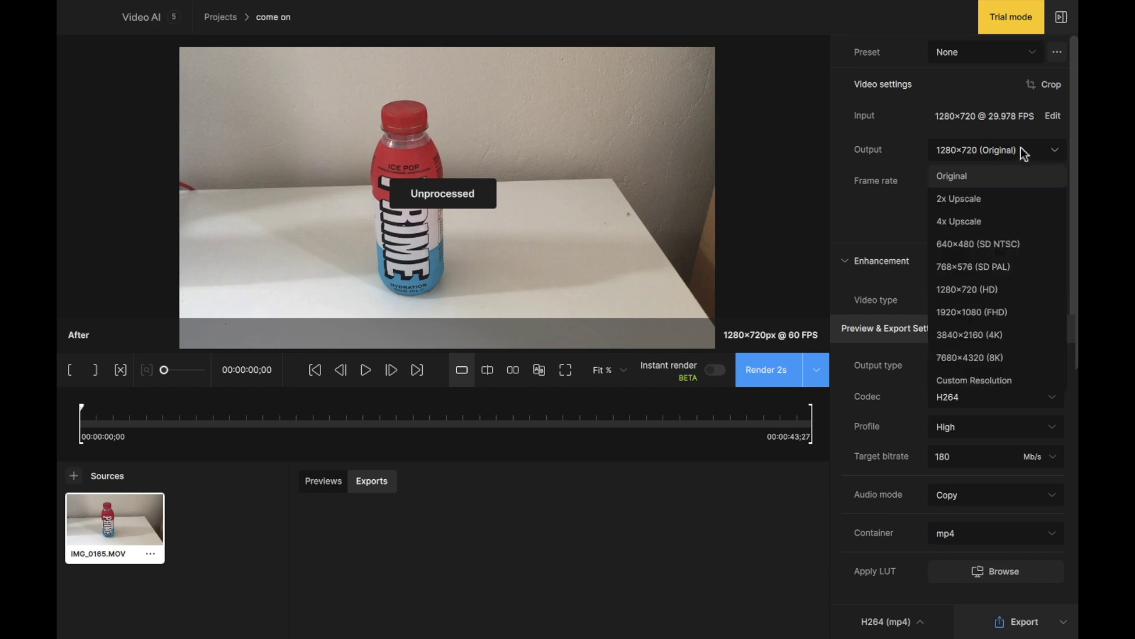
left_click(990, 335)
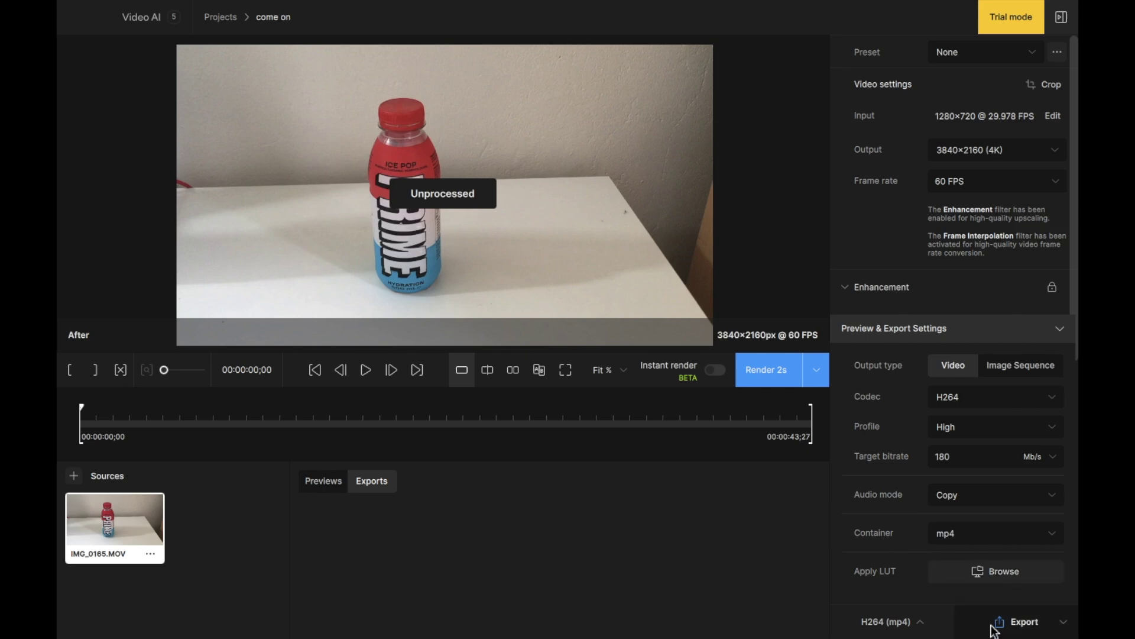
Switch the export mode to Export As... and launch the Save As dialog
left_click(1066, 622)
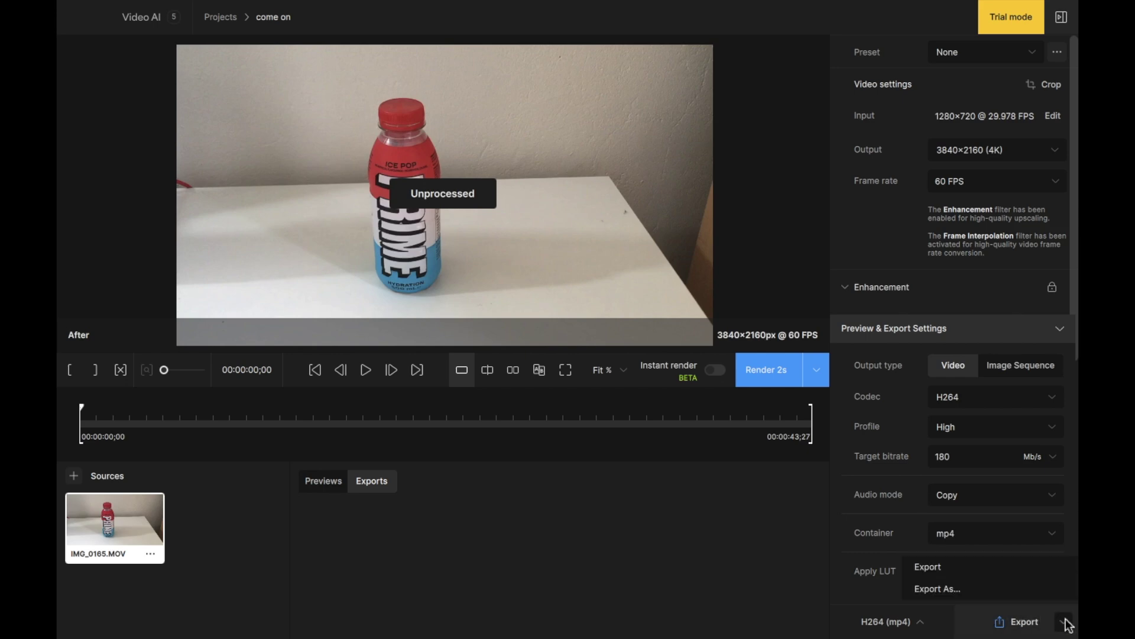
left_click(1038, 592)
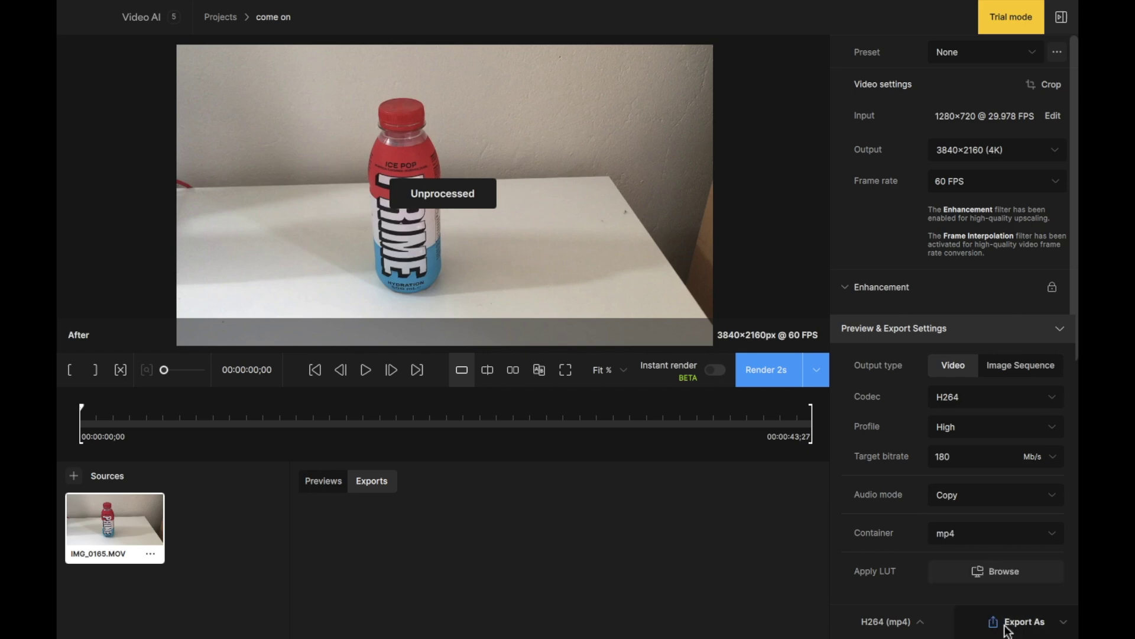
left_click(1006, 625)
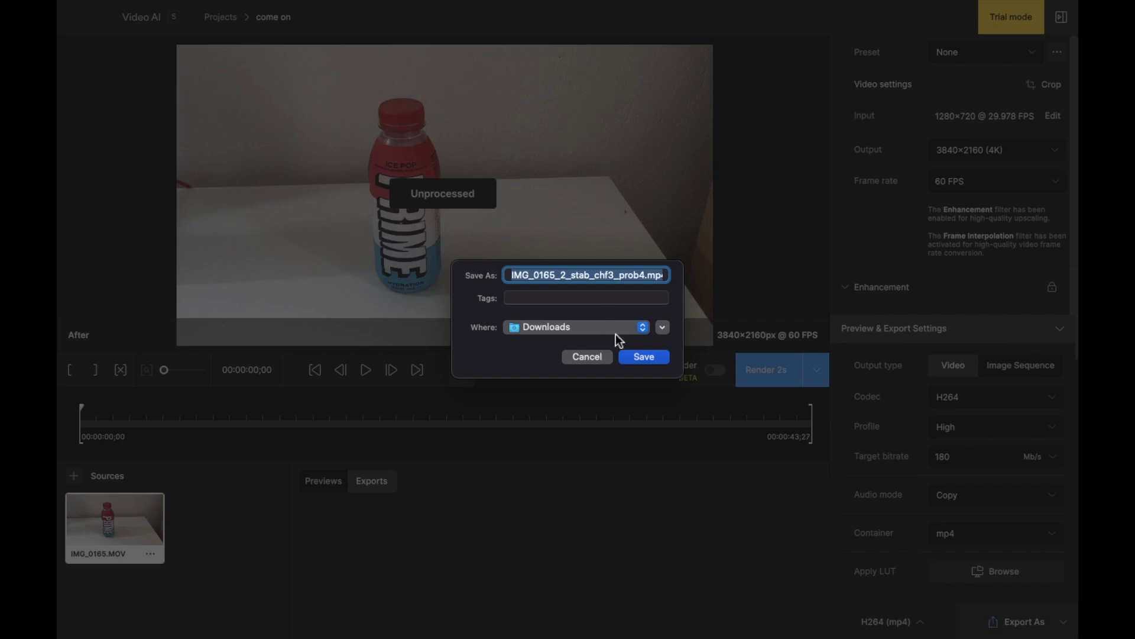
Replace the old file name with 'PRIME EXPORT NEW', keeping the .mp4 extension
left_click(645, 275)
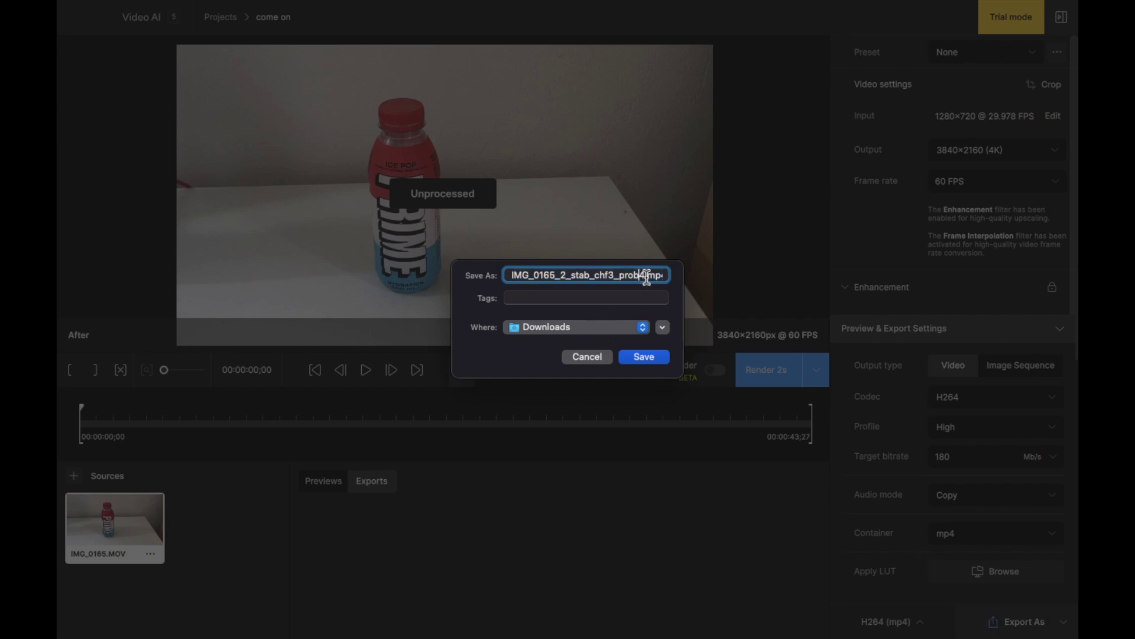
left_click_drag(645, 276, 488, 278)
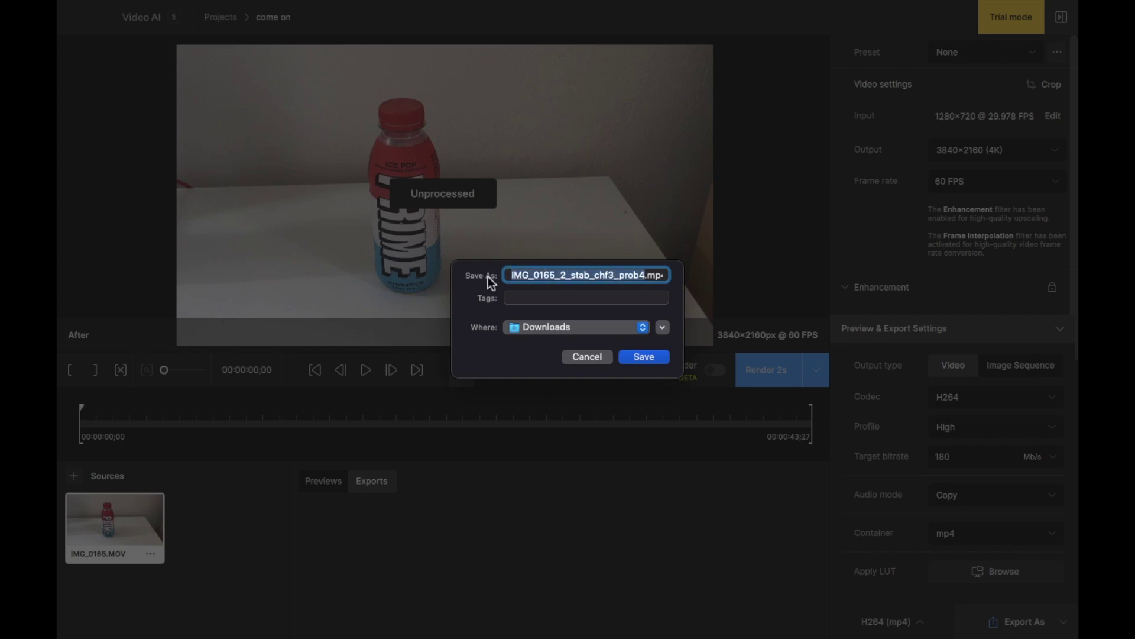
key("BackSpace")
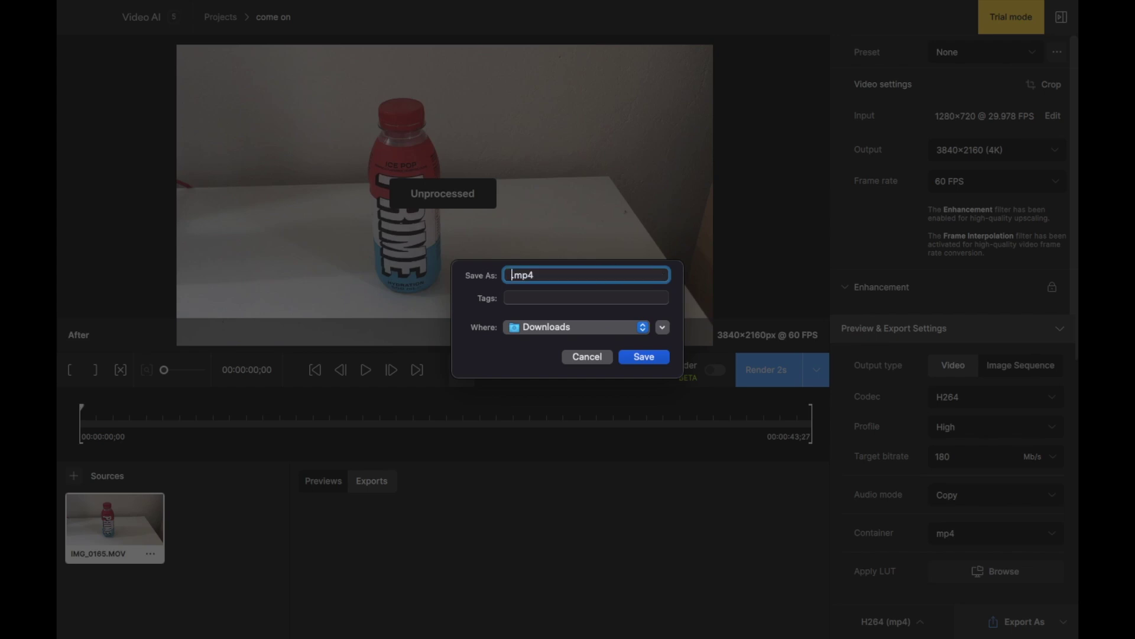
type("PRIME EXPORT NEW")
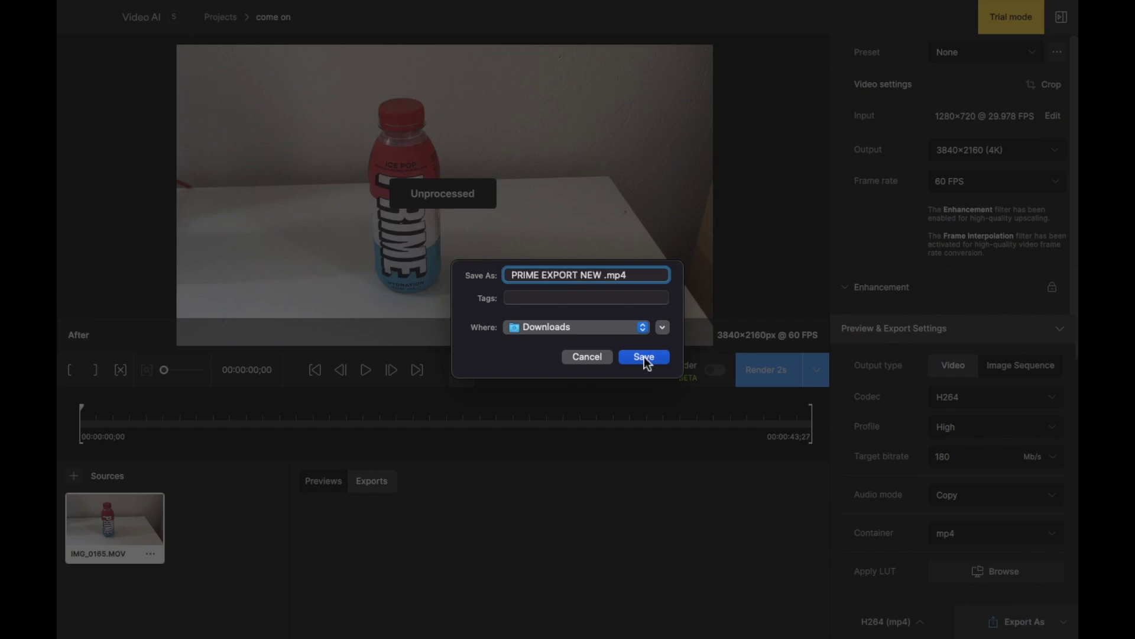
Confirm the Save As dialog to export 'PRIME EXPORT NEW .mp4' into Downloads
left_click(644, 356)
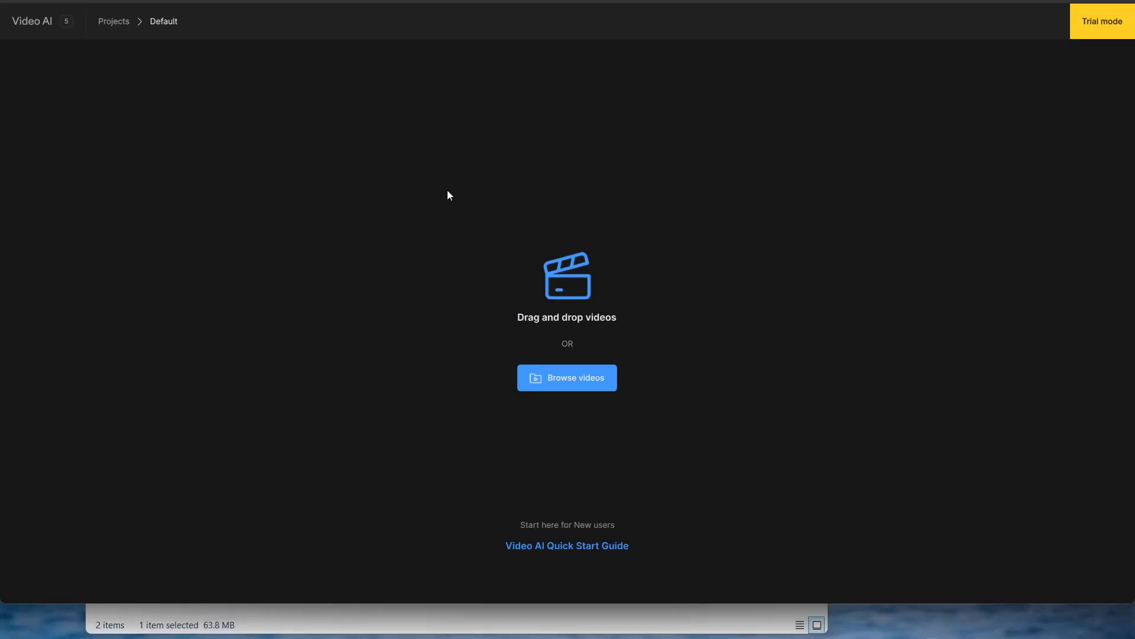
Use the yellow Trial mode button to show the Activate / Buy license / Free demo welcome popup
left_click(1095, 21)
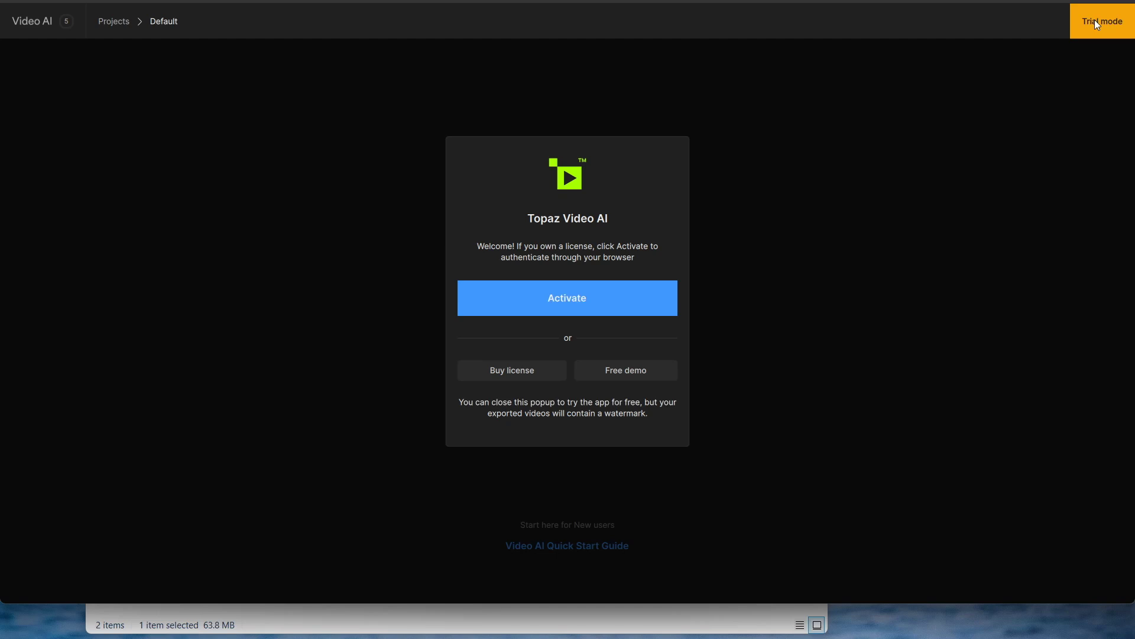